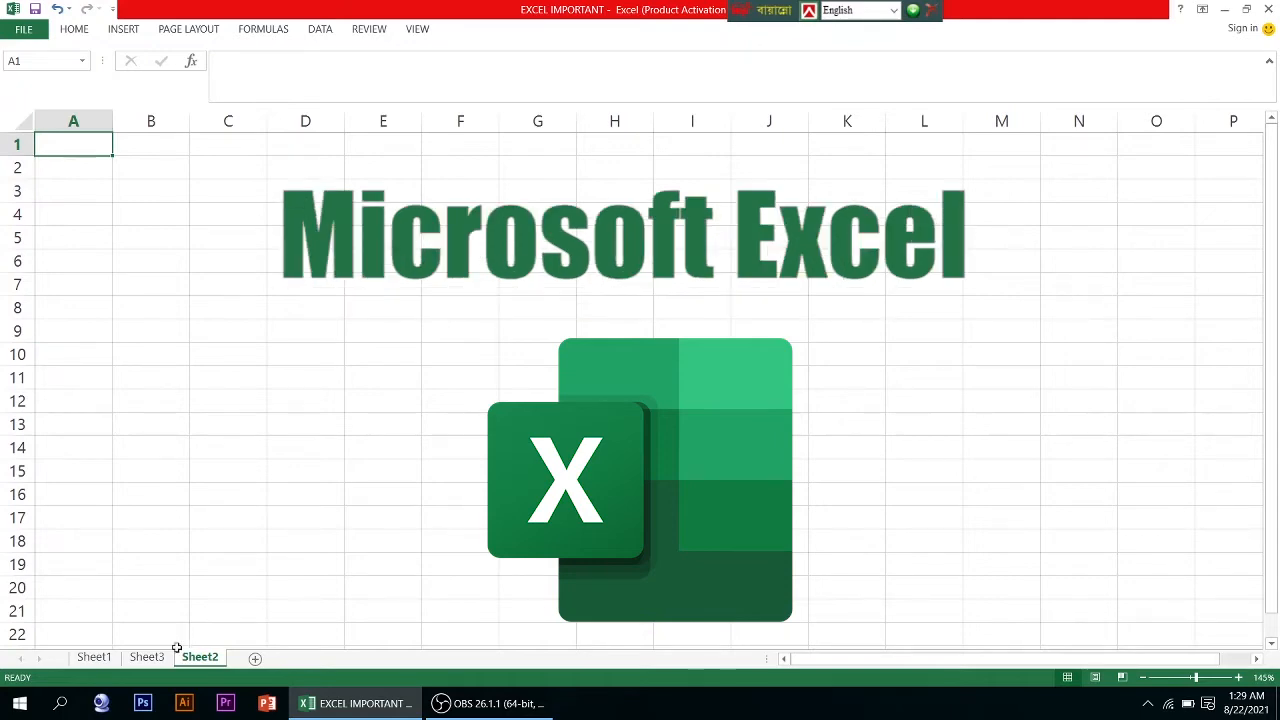
# On Sheet3, enter the formula =SUM(B4:H4) in cell I4 to total the first student's marks.
pyautogui.click(147, 657)
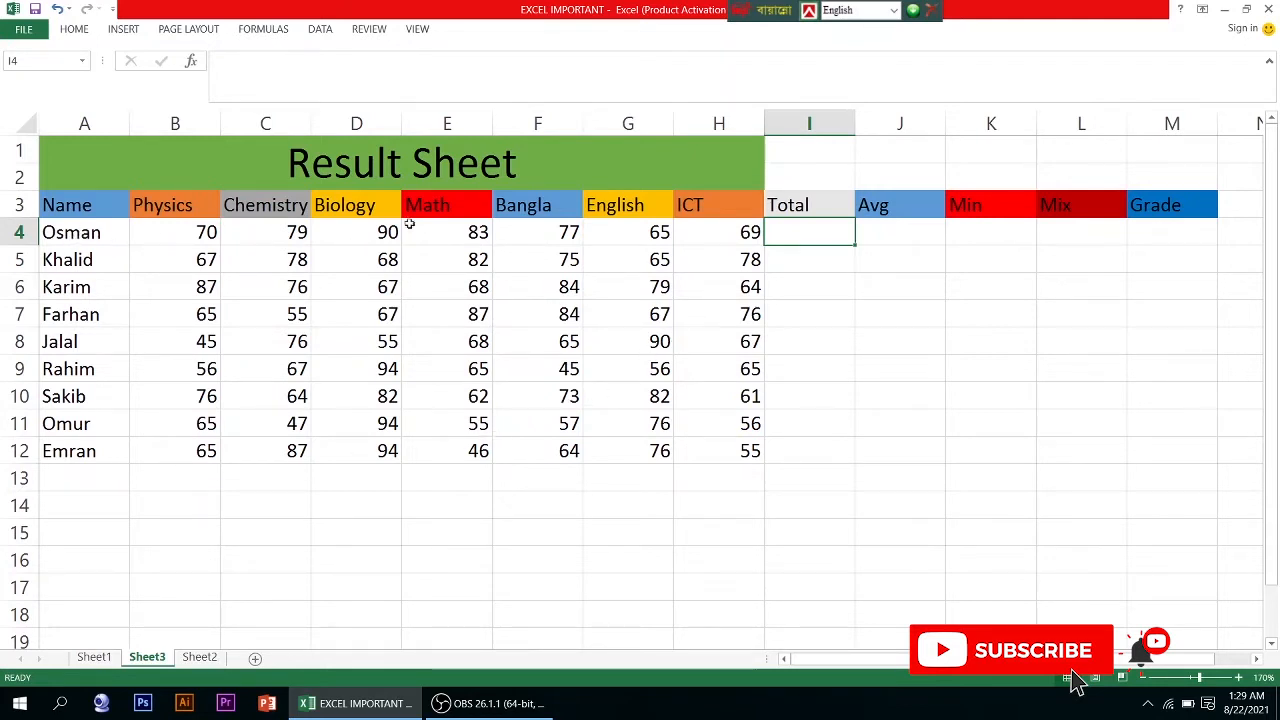
pyautogui.doubleClick(786, 232)
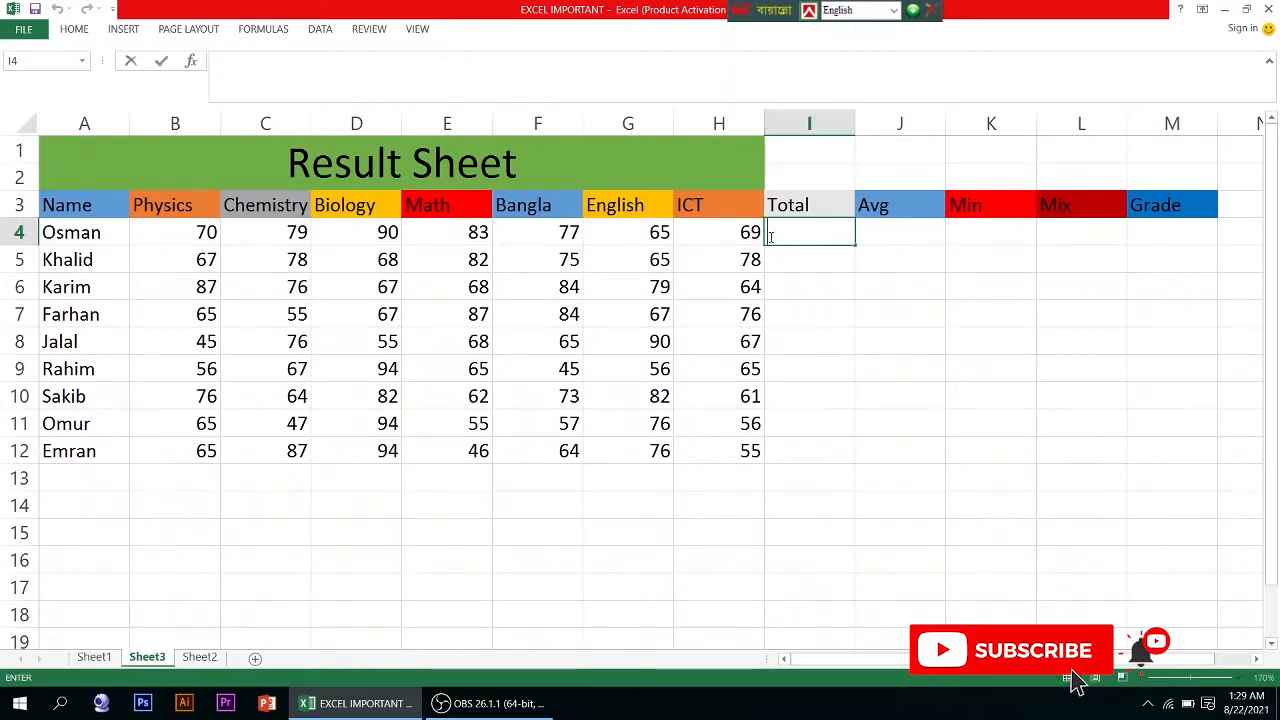
pyautogui.write('=')
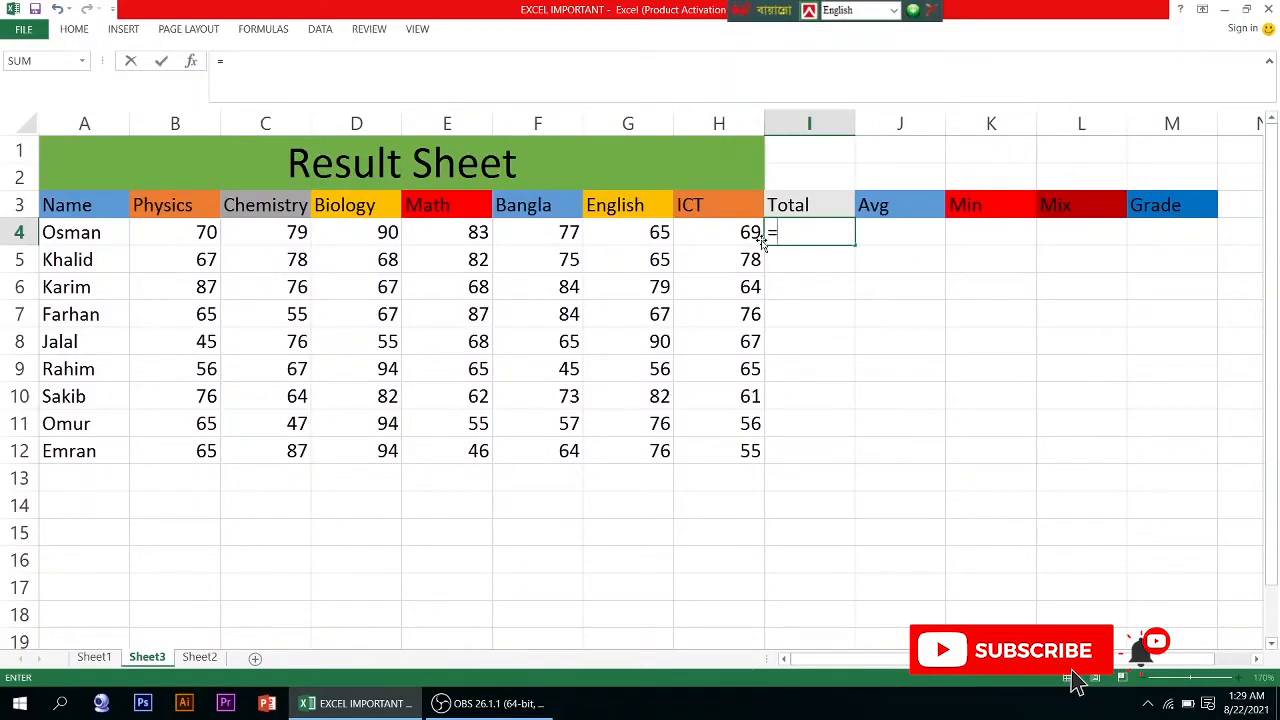
pyautogui.write('sum')
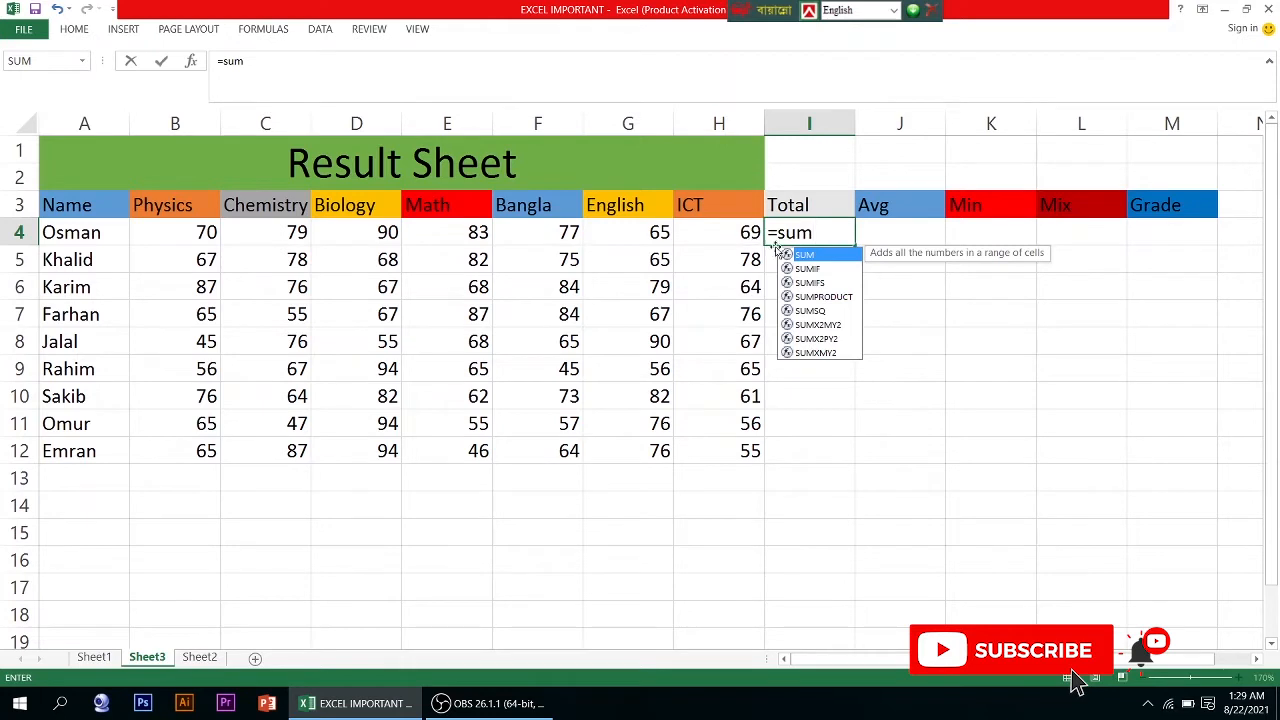
pyautogui.doubleClick(816, 258)
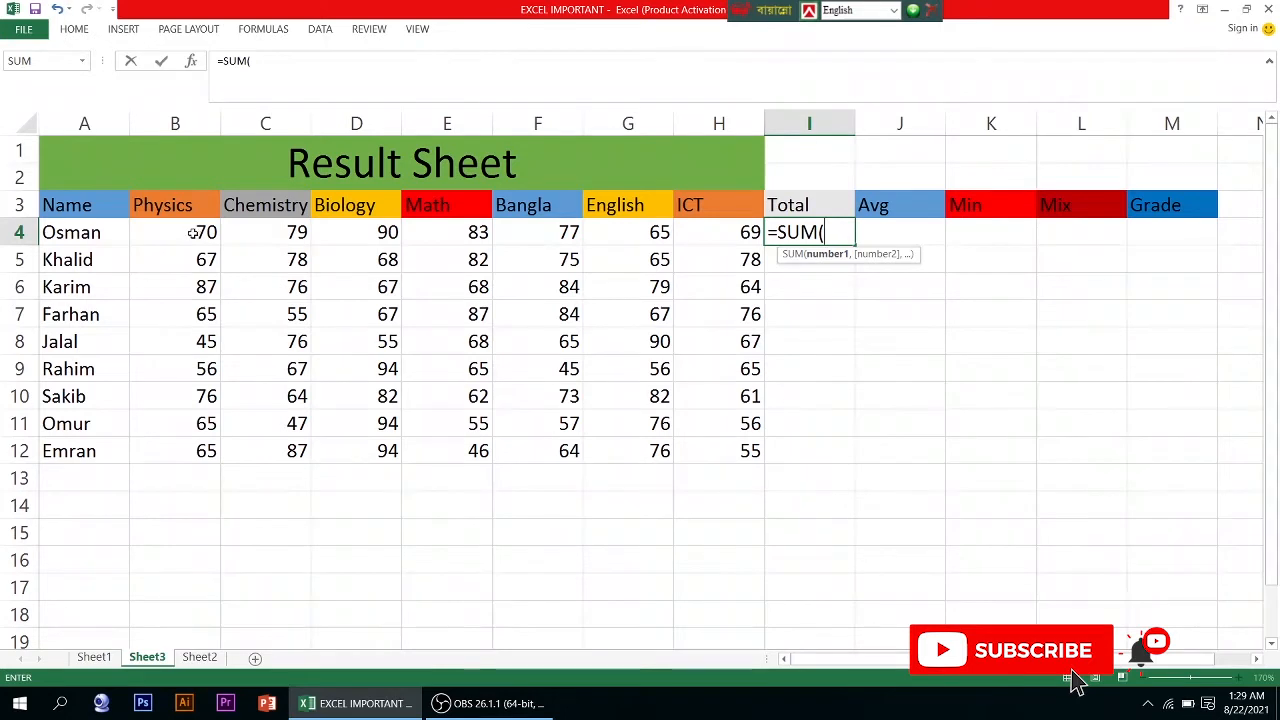
pyautogui.moveTo(193, 232); pyautogui.dragTo(685, 236)
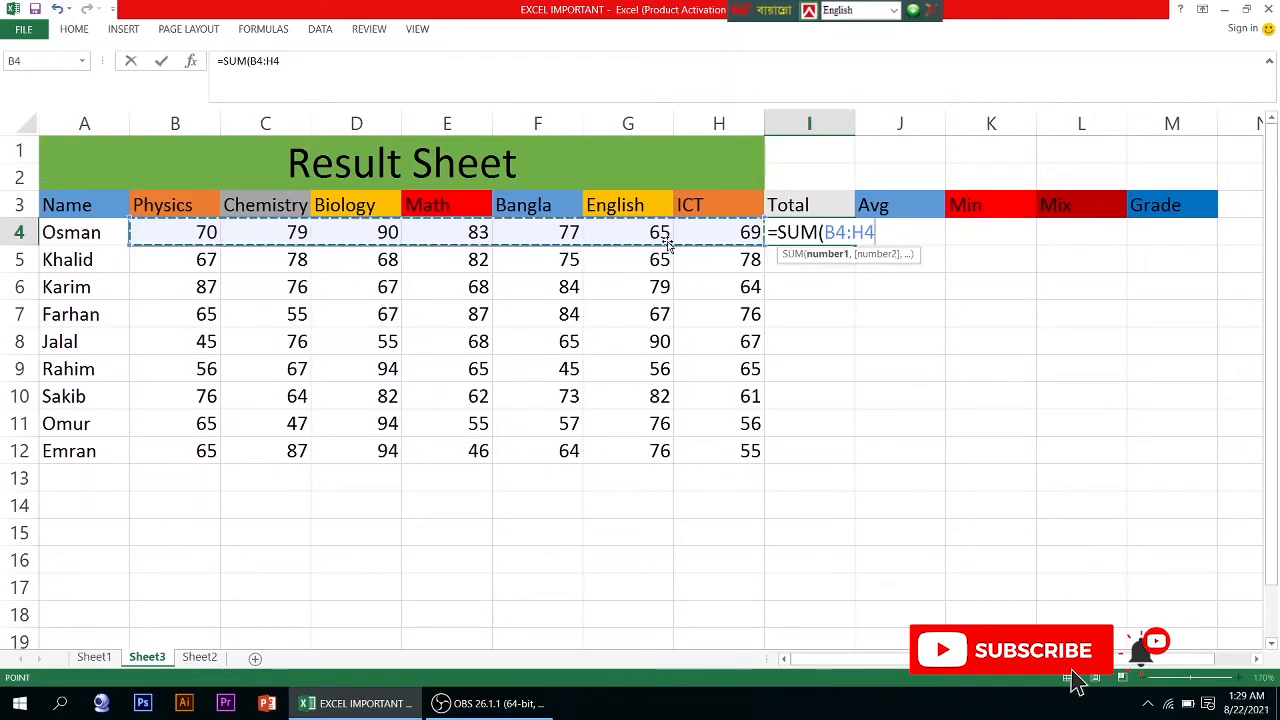
pyautogui.write(')')
pyautogui.press('Return')
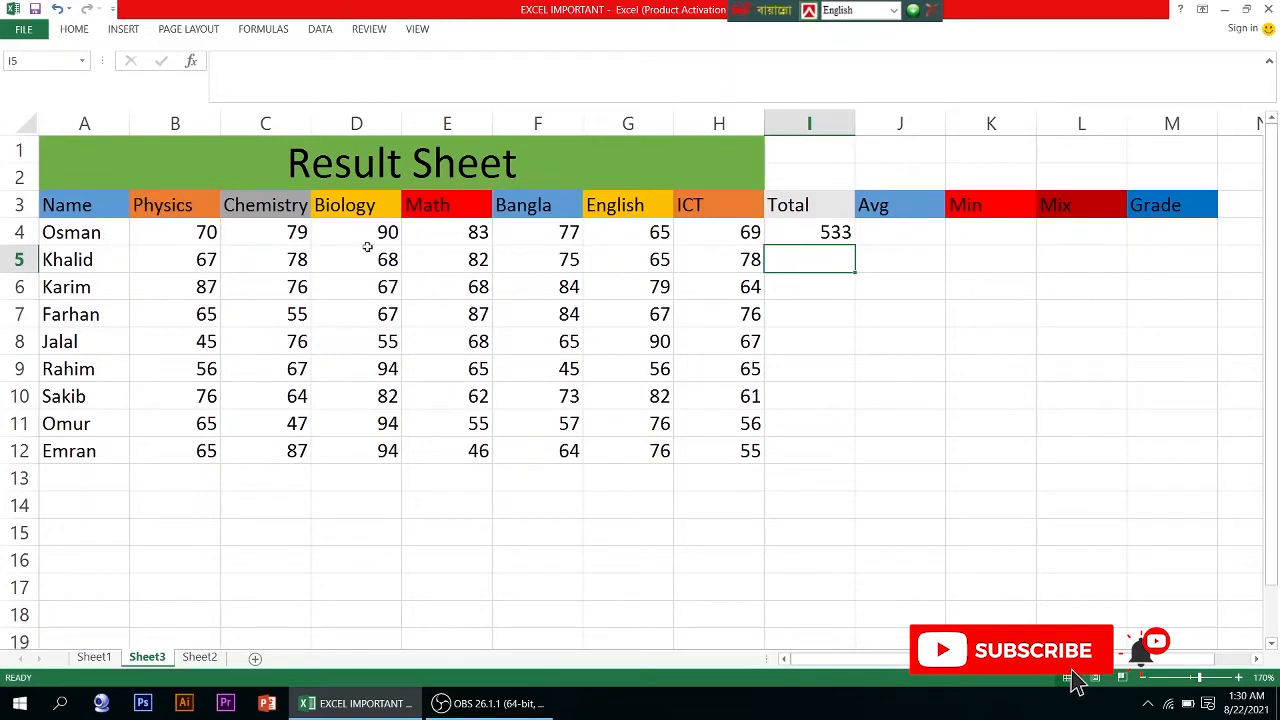
# Fill the SUM formula from I4 down to I12 and check the copied formulas in the Total column.
pyautogui.click(802, 234)
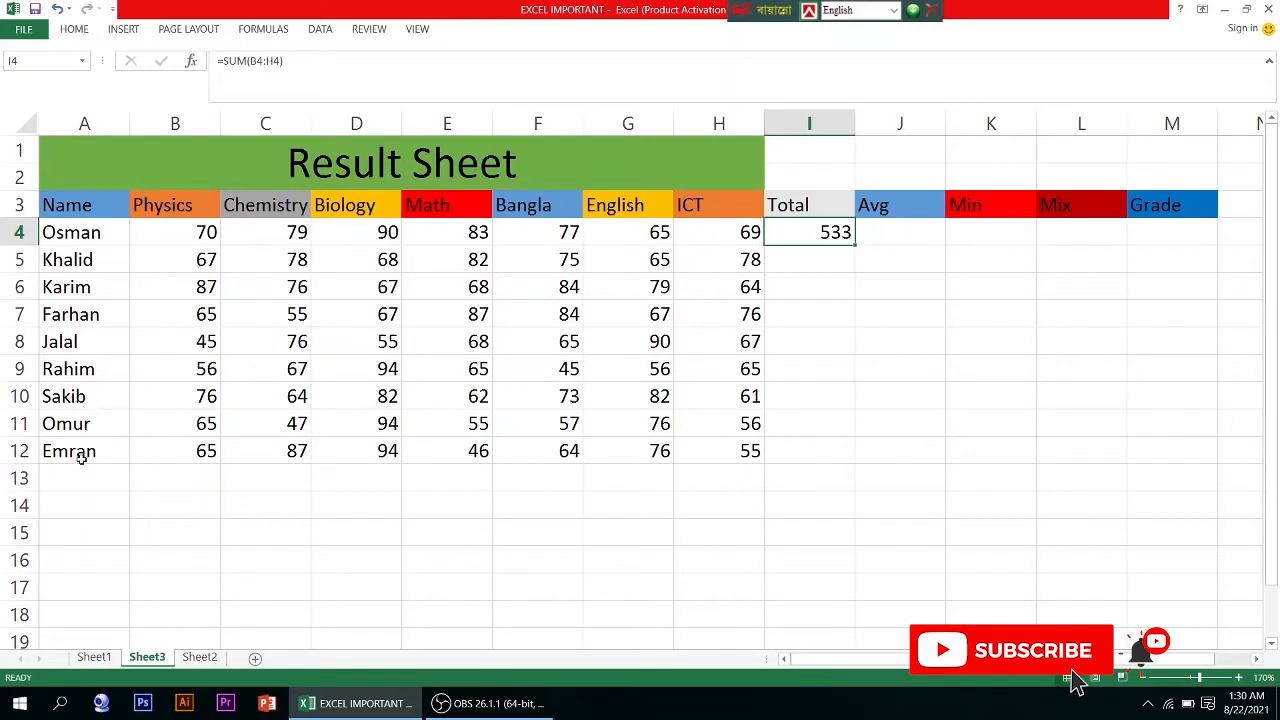
pyautogui.doubleClick(853, 245)
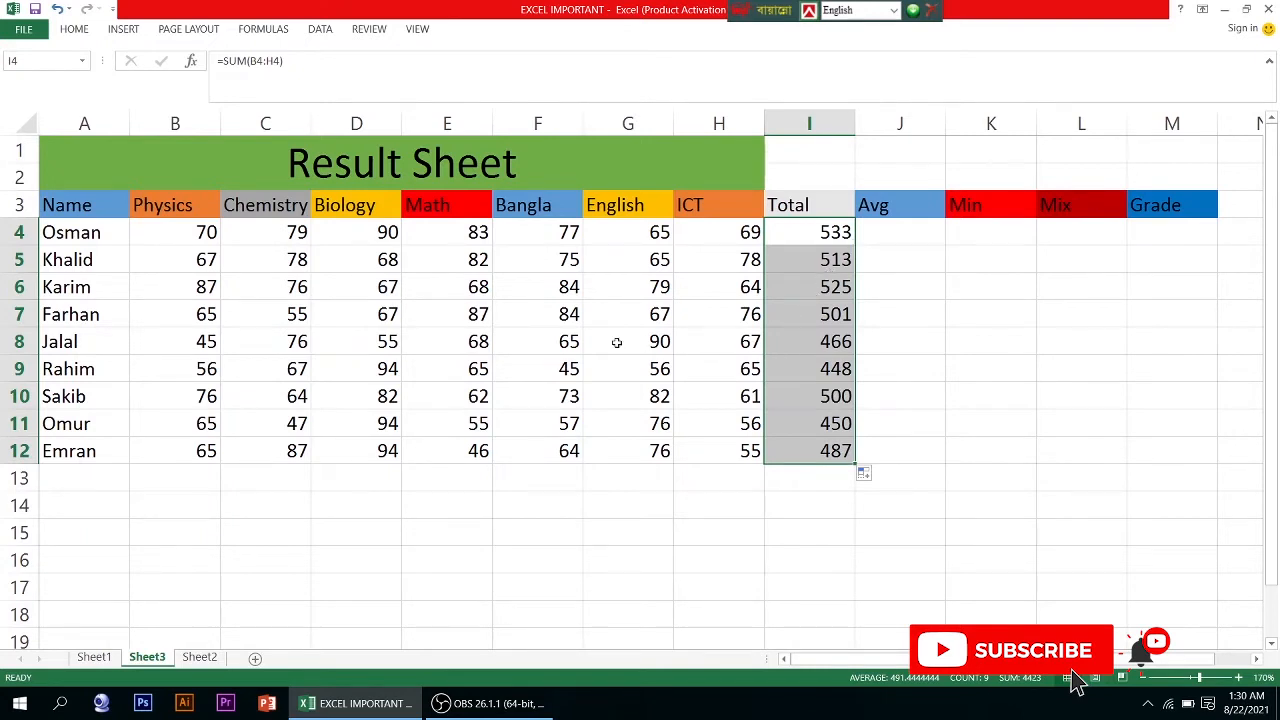
pyautogui.click(794, 267)
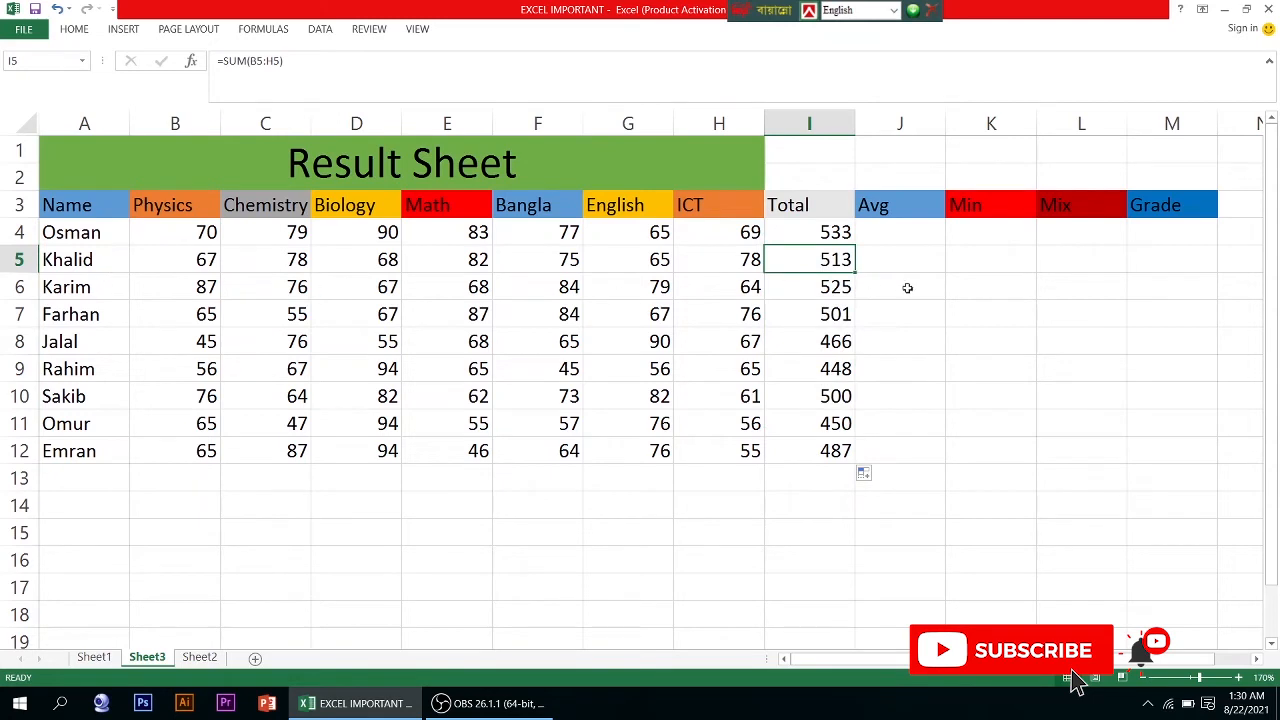
pyautogui.click(816, 289)
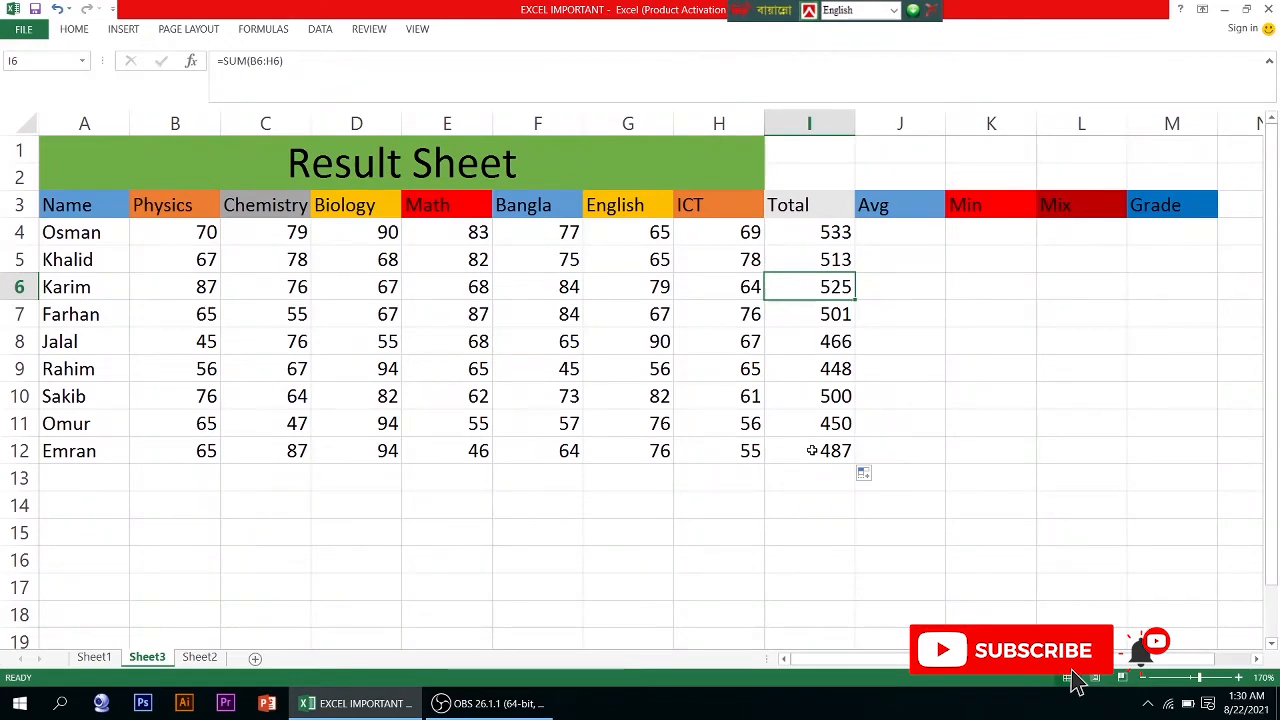
pyautogui.click(812, 236)
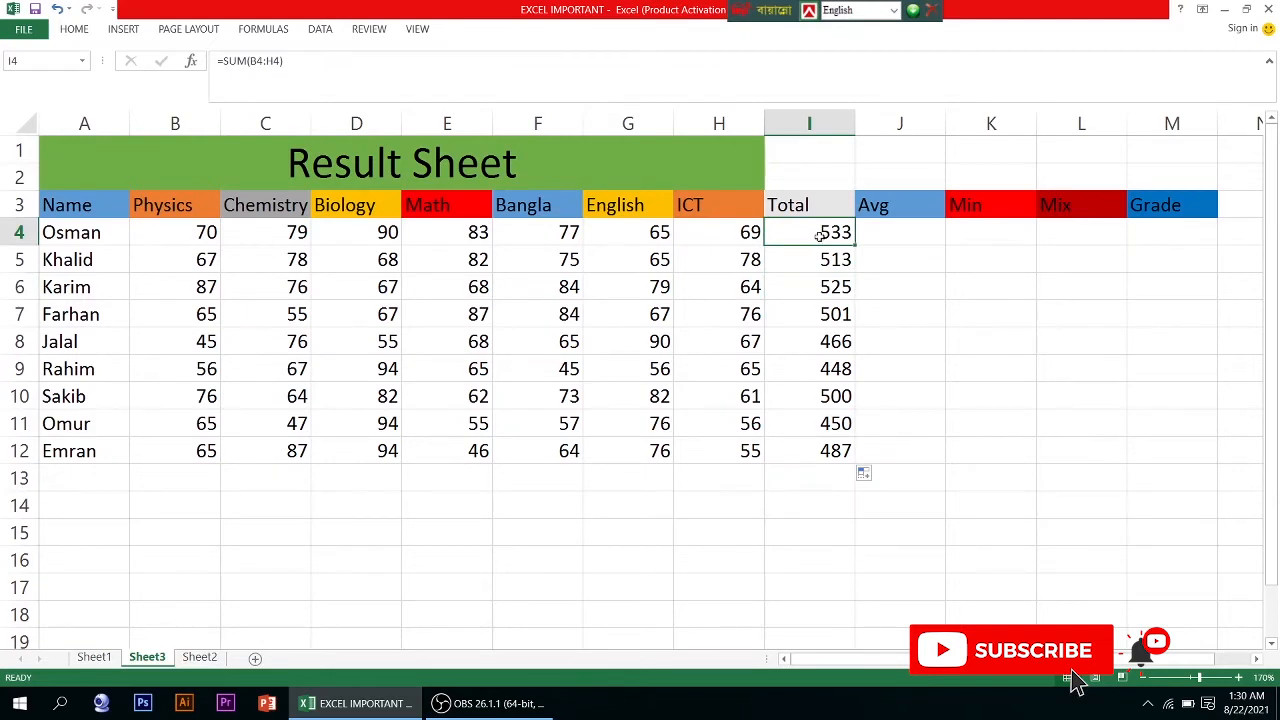
# Enter =AVERAGE(B4:H4) in cell J4 and fill it down the Avg column to J12.
pyautogui.click(909, 234)
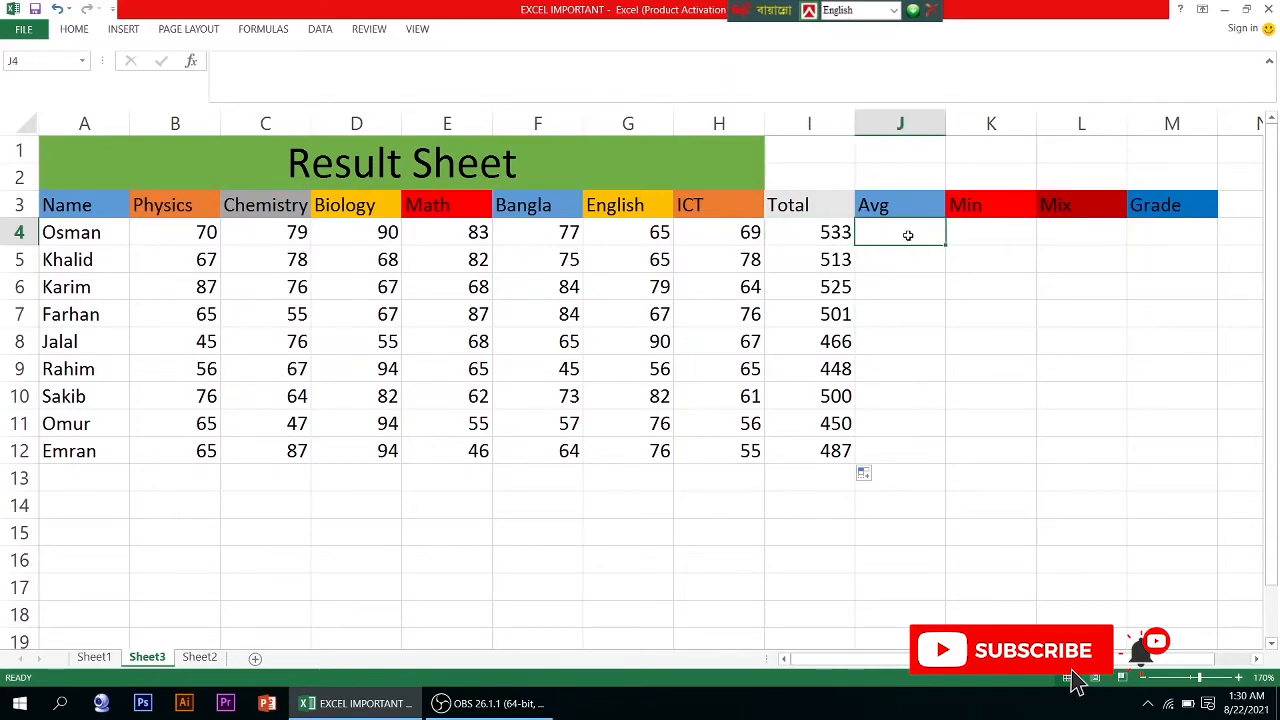
pyautogui.doubleClick(897, 232)
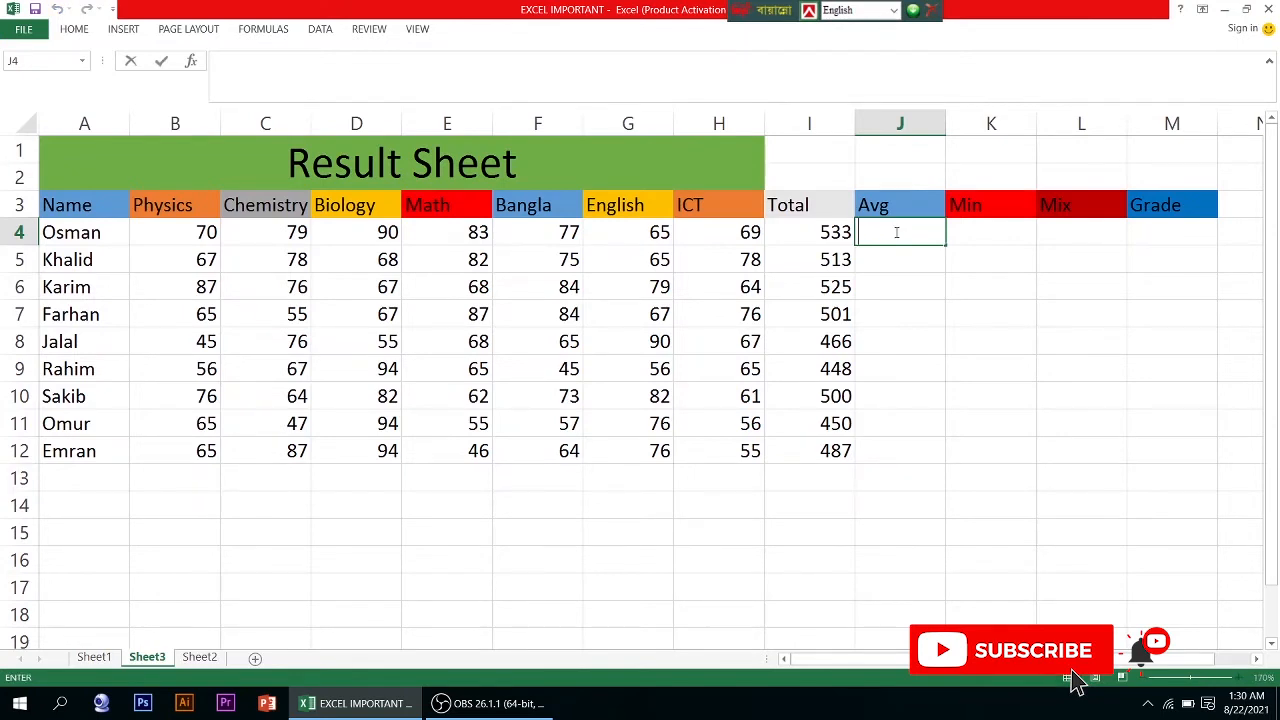
pyautogui.write('=av')
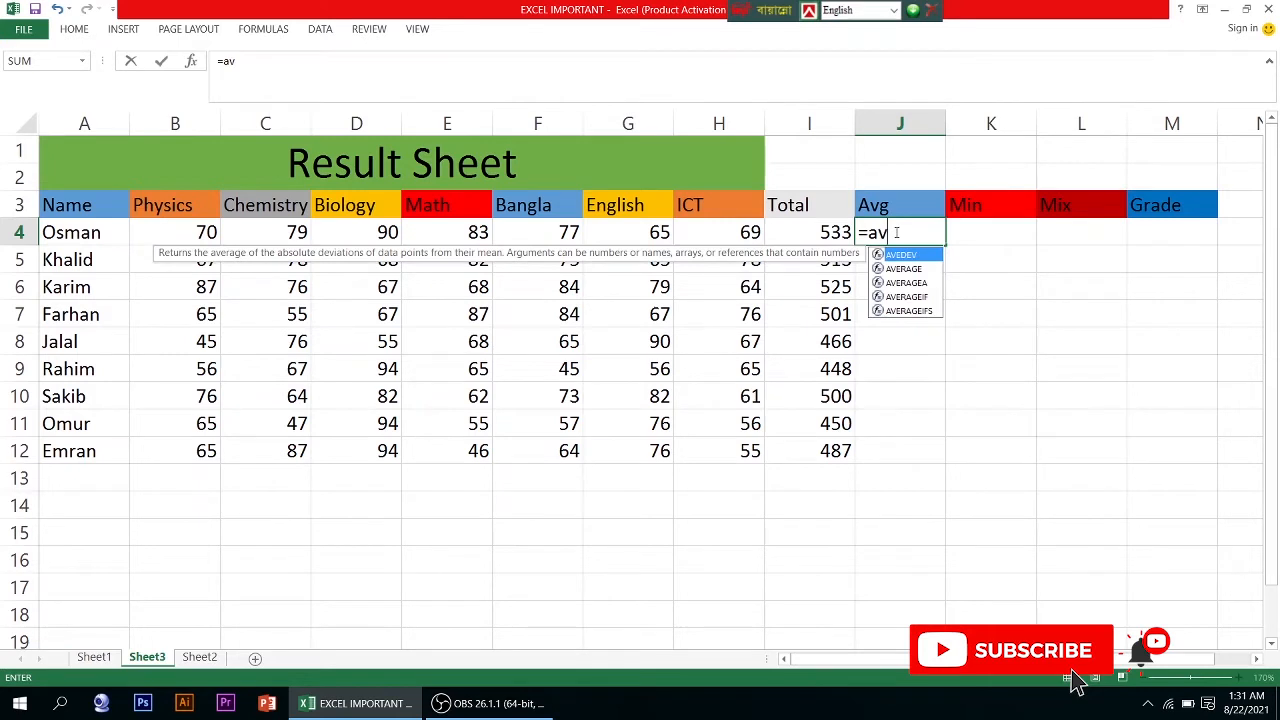
pyautogui.write('g')
pyautogui.press('BackSpace')
pyautogui.click(903, 268)
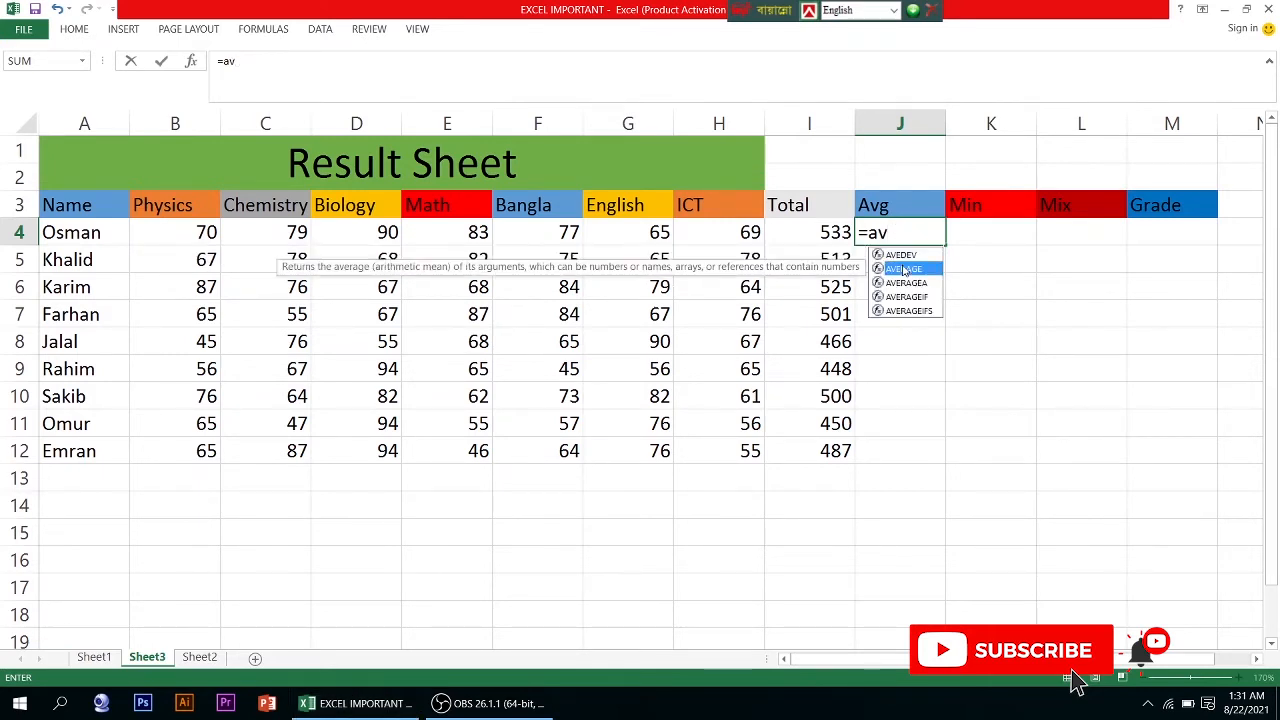
pyautogui.doubleClick(902, 266)
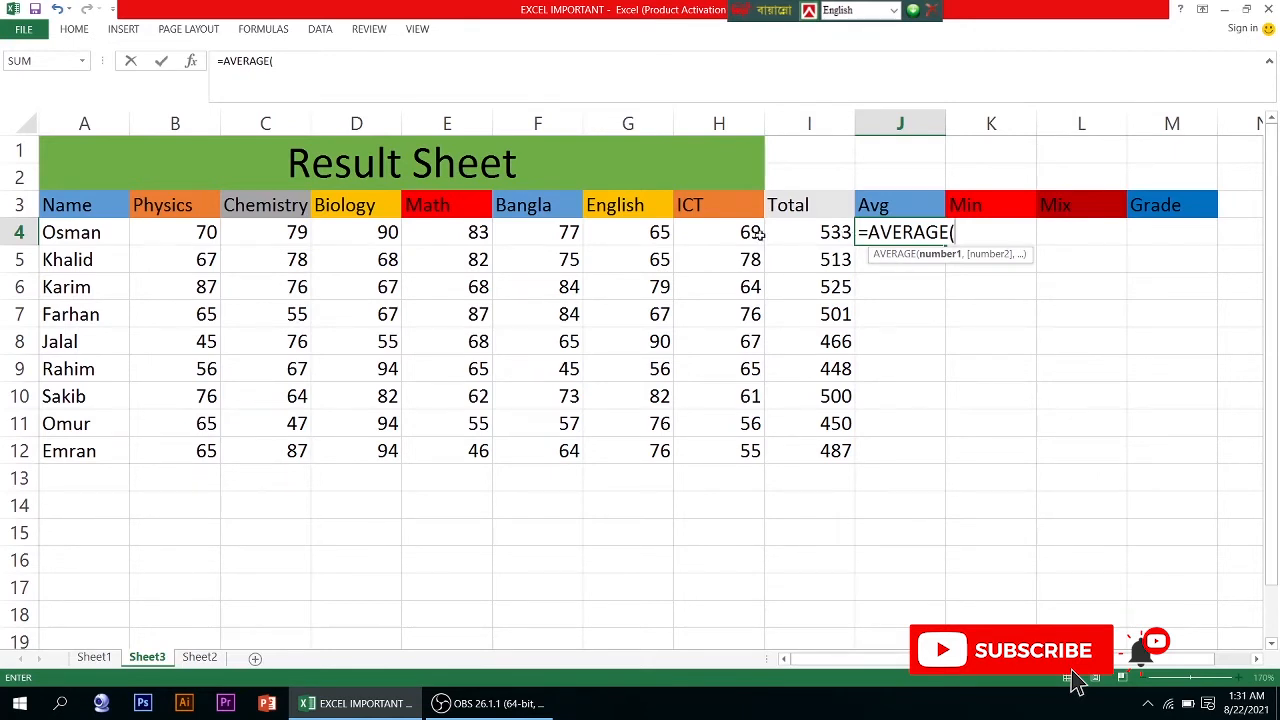
pyautogui.moveTo(189, 232); pyautogui.dragTo(703, 240)
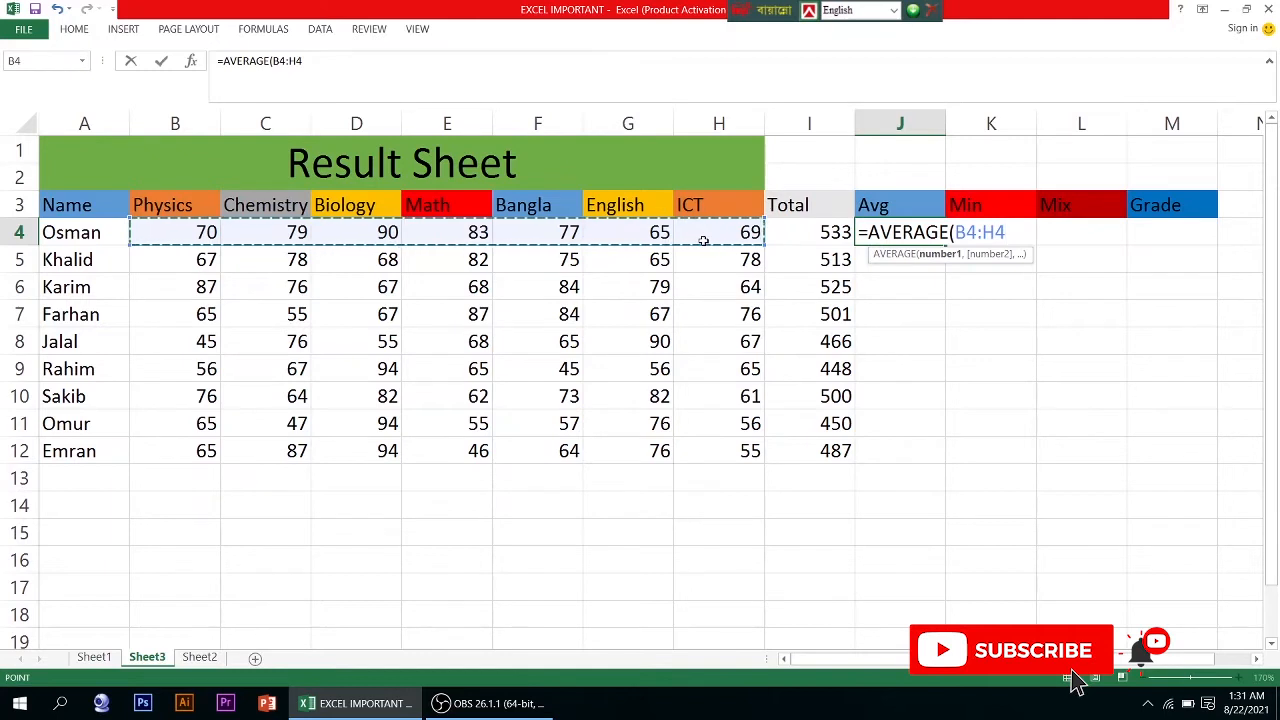
pyautogui.write(')')
pyautogui.hotkey('ctrl', 'Return')
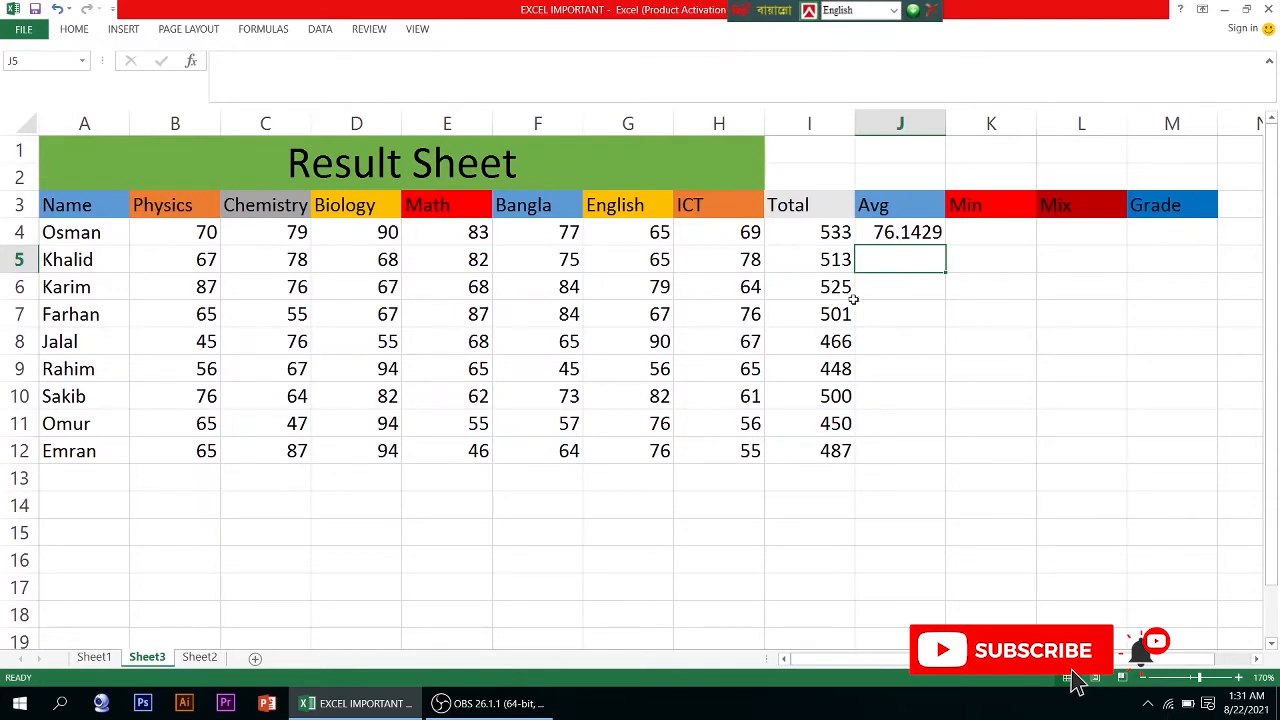
pyautogui.click(914, 231)
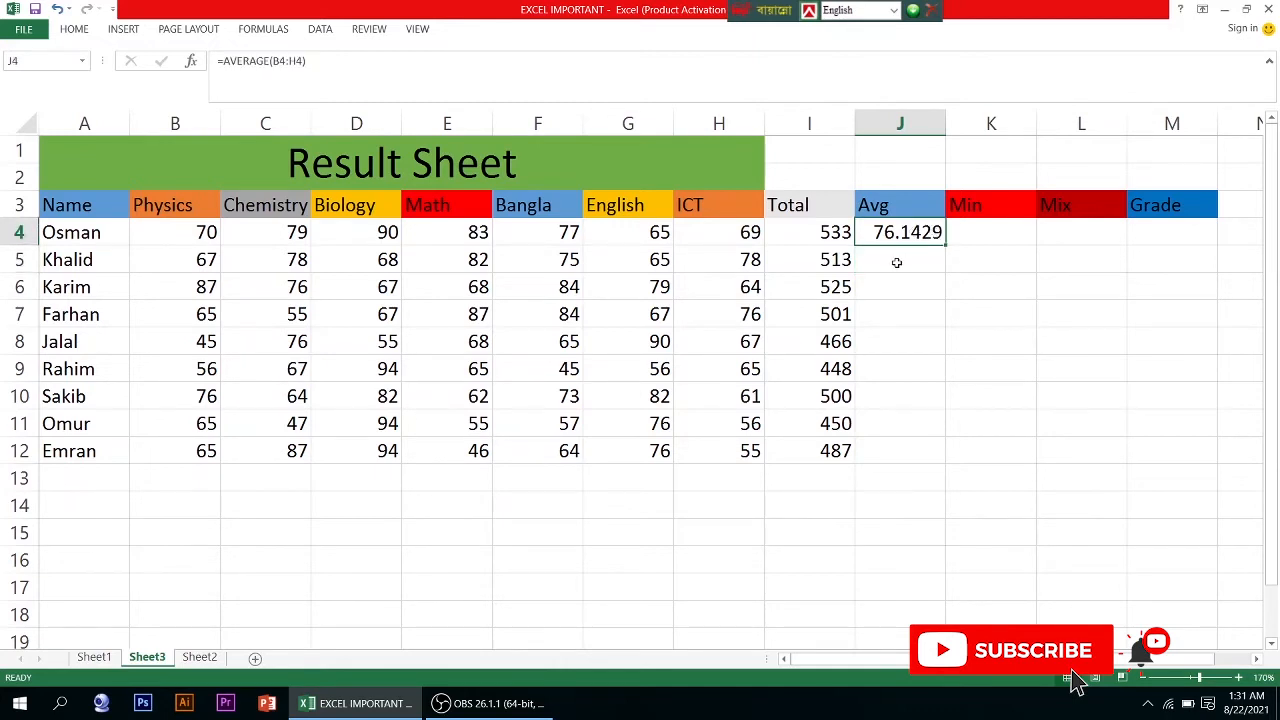
pyautogui.doubleClick(945, 243)
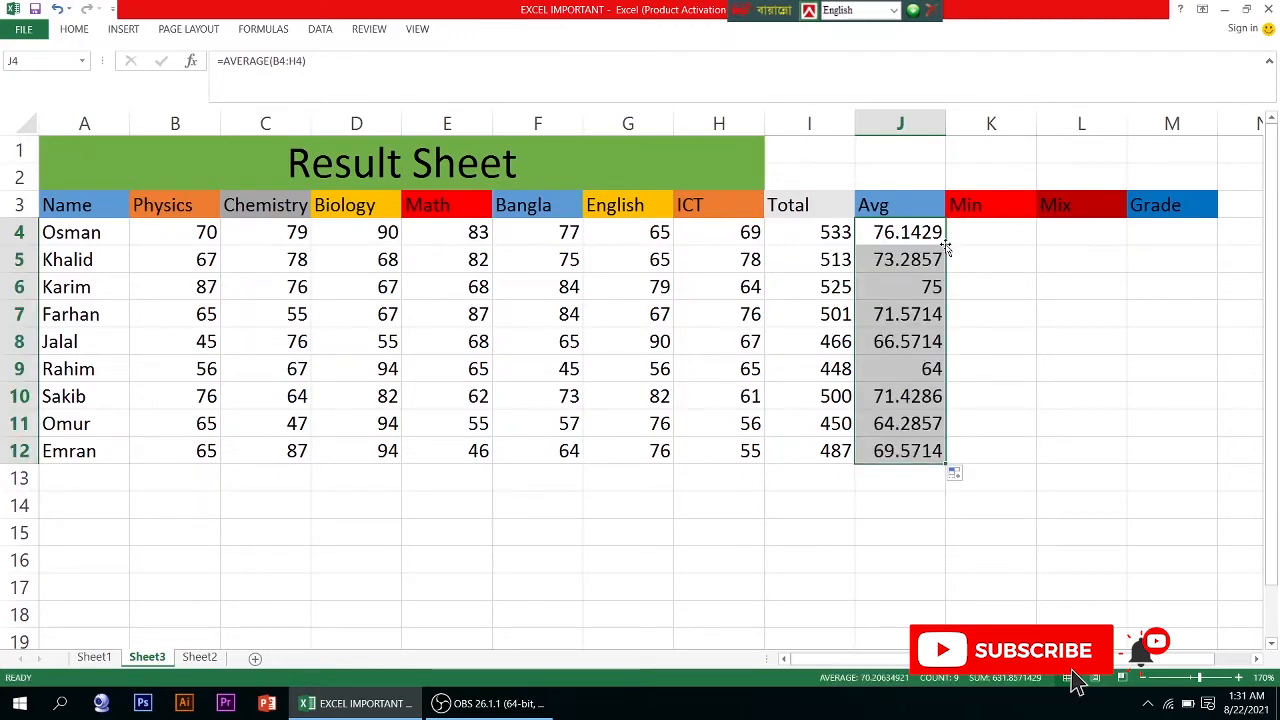
# Examine the copied AVERAGE formulas in cells J5 to J12 one by one.
pyautogui.click(872, 258)
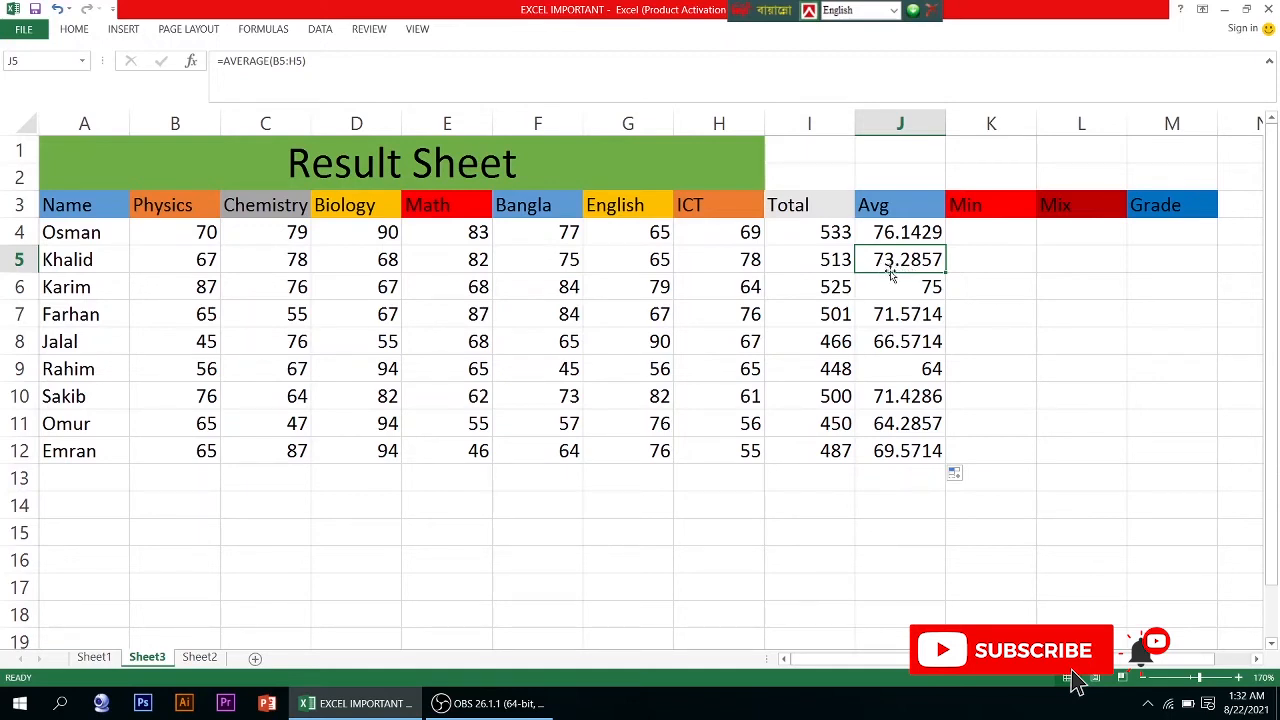
pyautogui.click(888, 290)
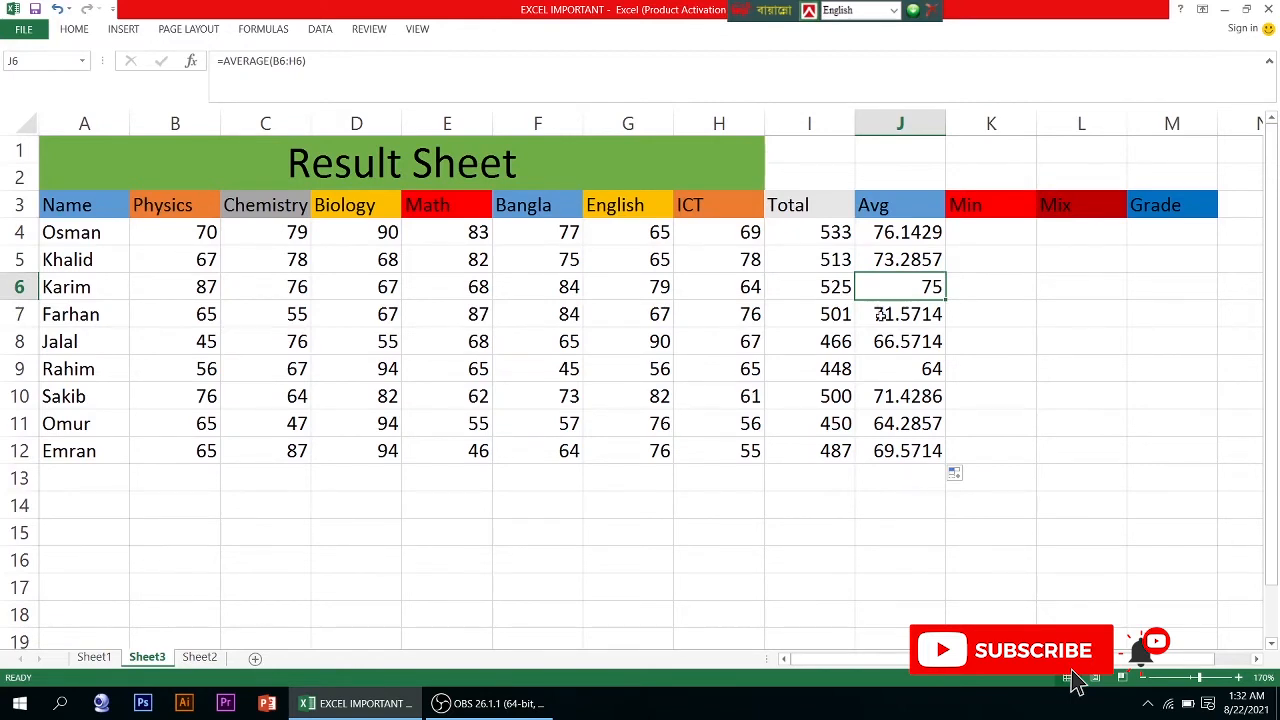
pyautogui.click(880, 314)
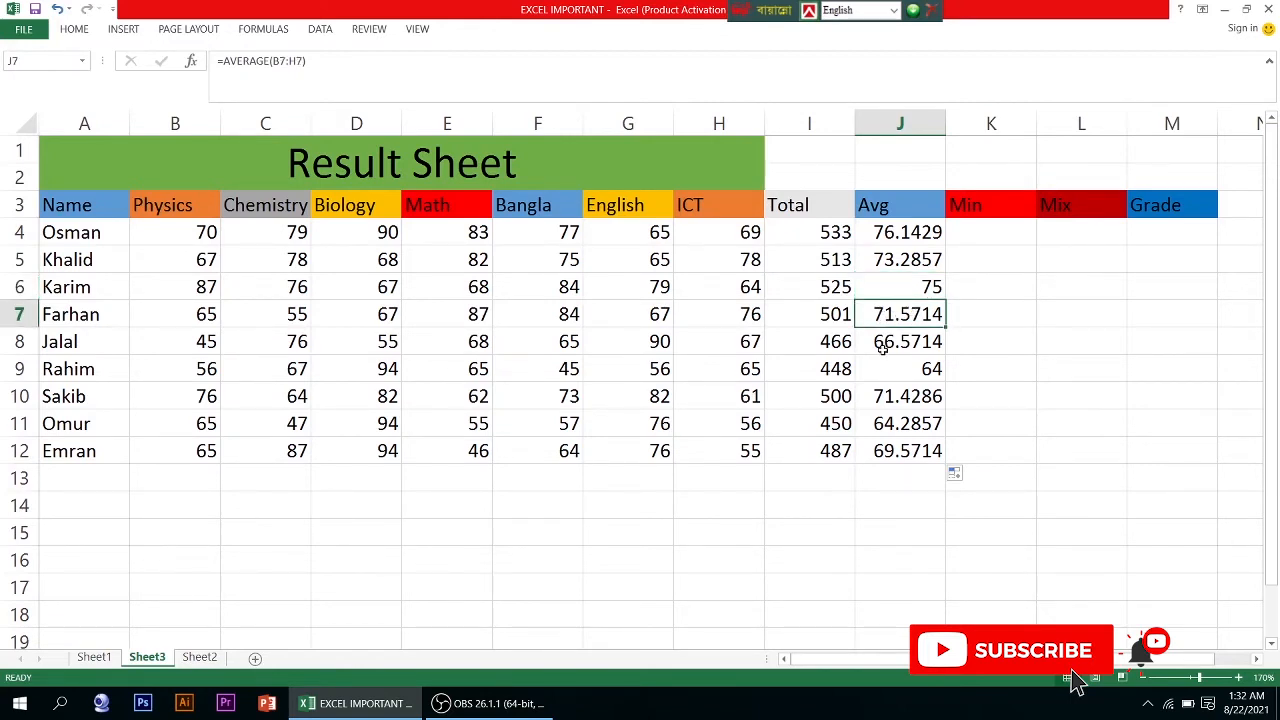
pyautogui.click(883, 346)
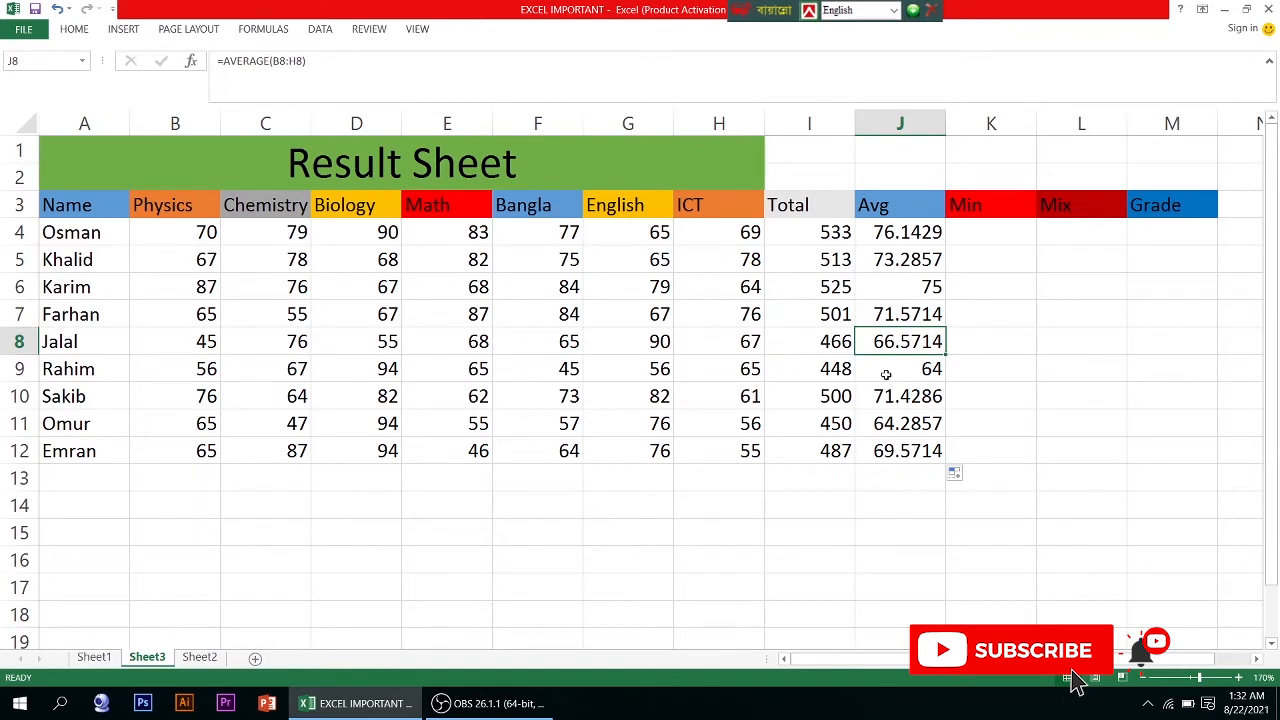
pyautogui.click(885, 371)
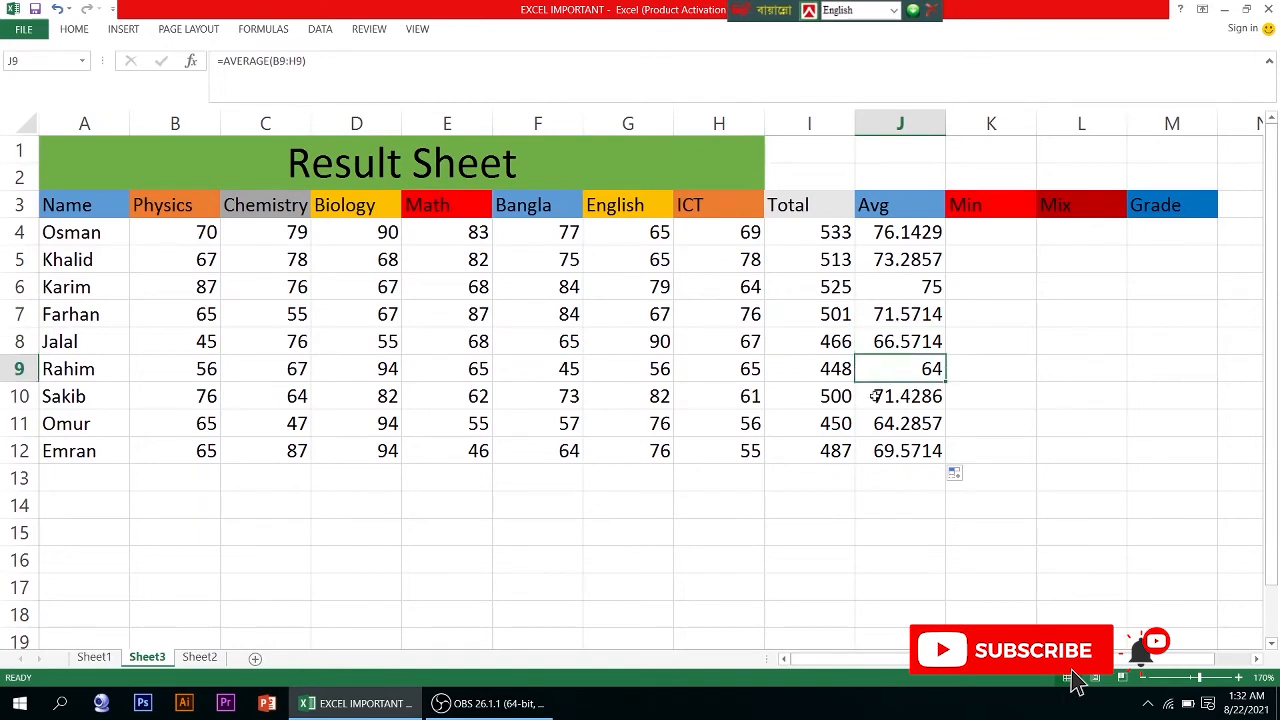
pyautogui.click(881, 398)
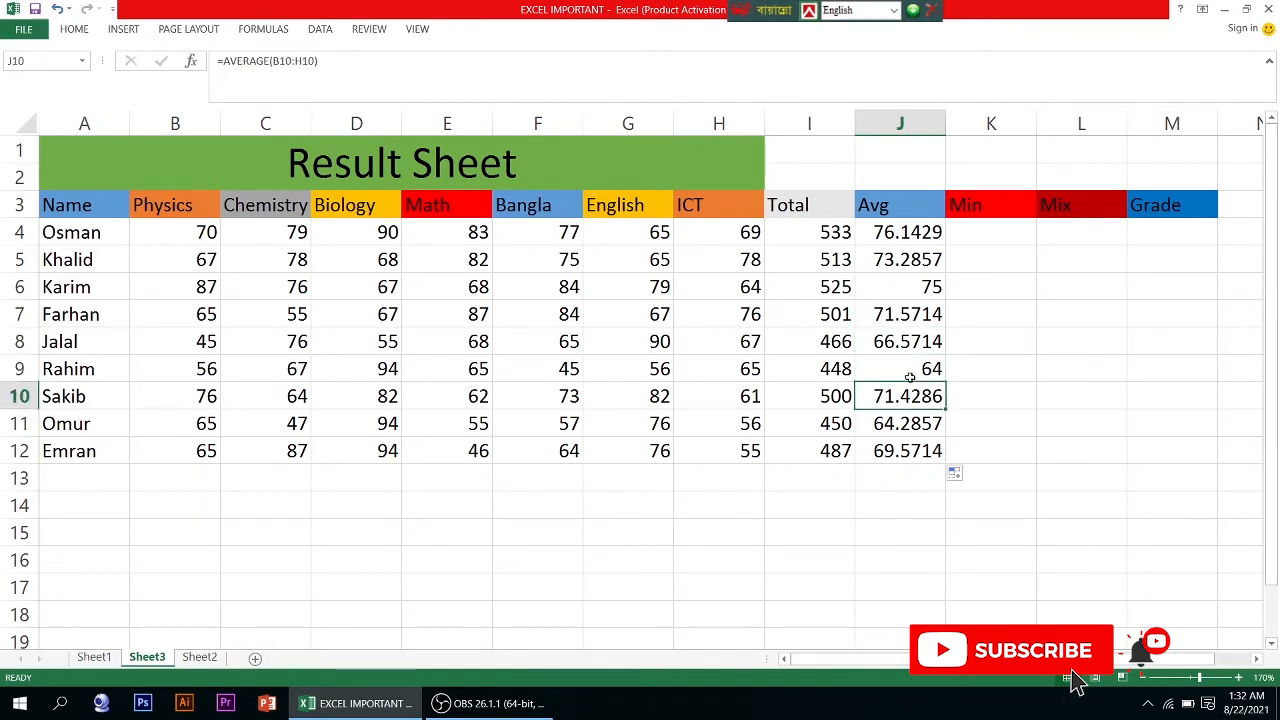
pyautogui.click(885, 426)
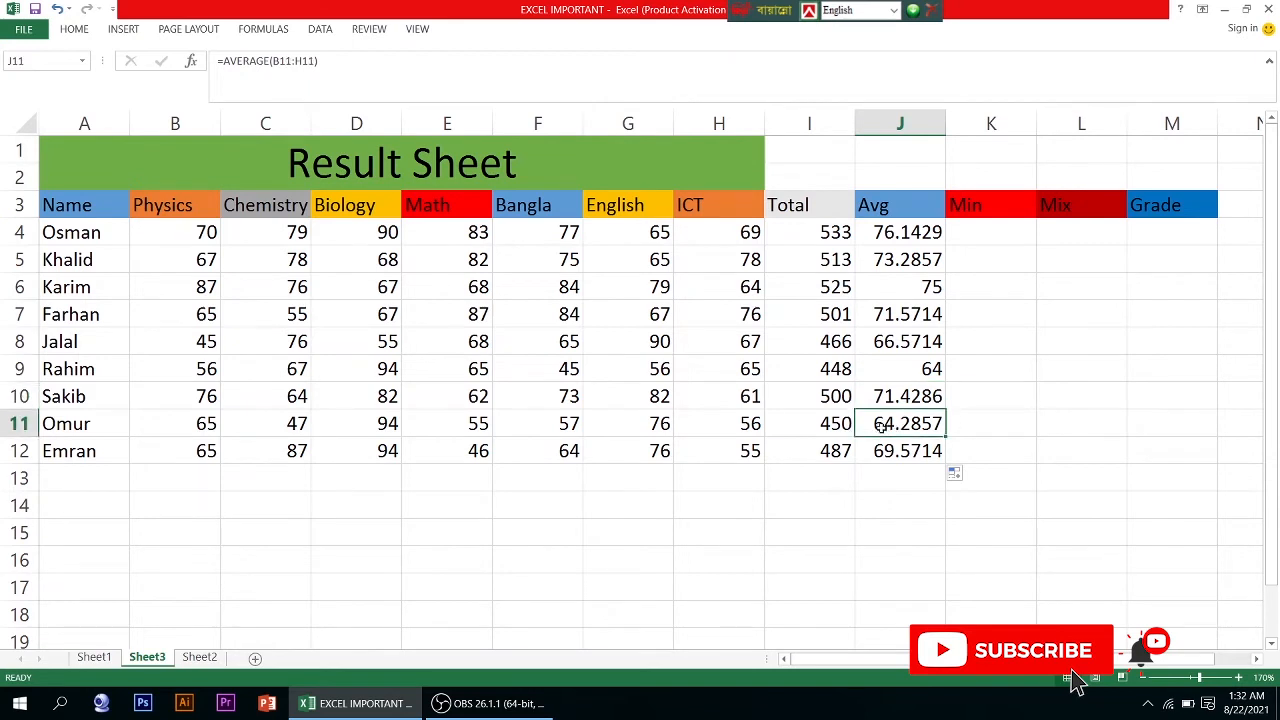
pyautogui.press('Down')
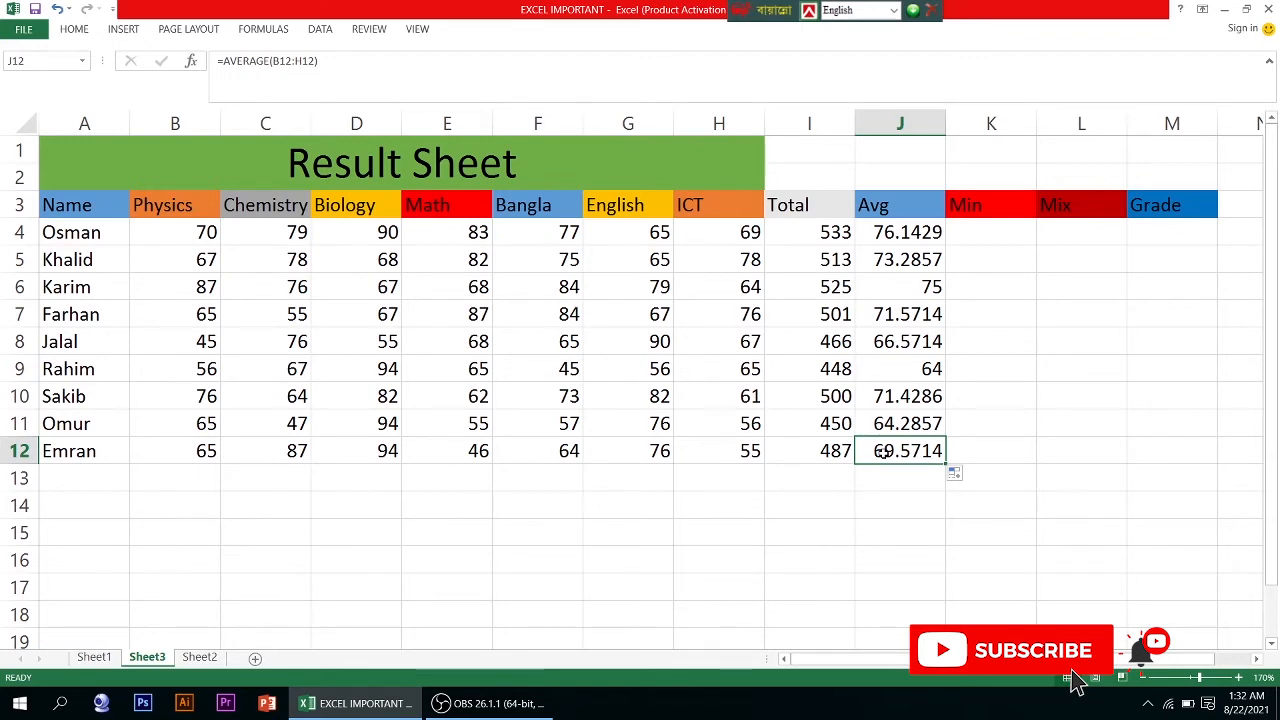
# Enter the formula =MIN(B4:H4) in cell K4 to find the first student's lowest mark.
pyautogui.click(984, 231)
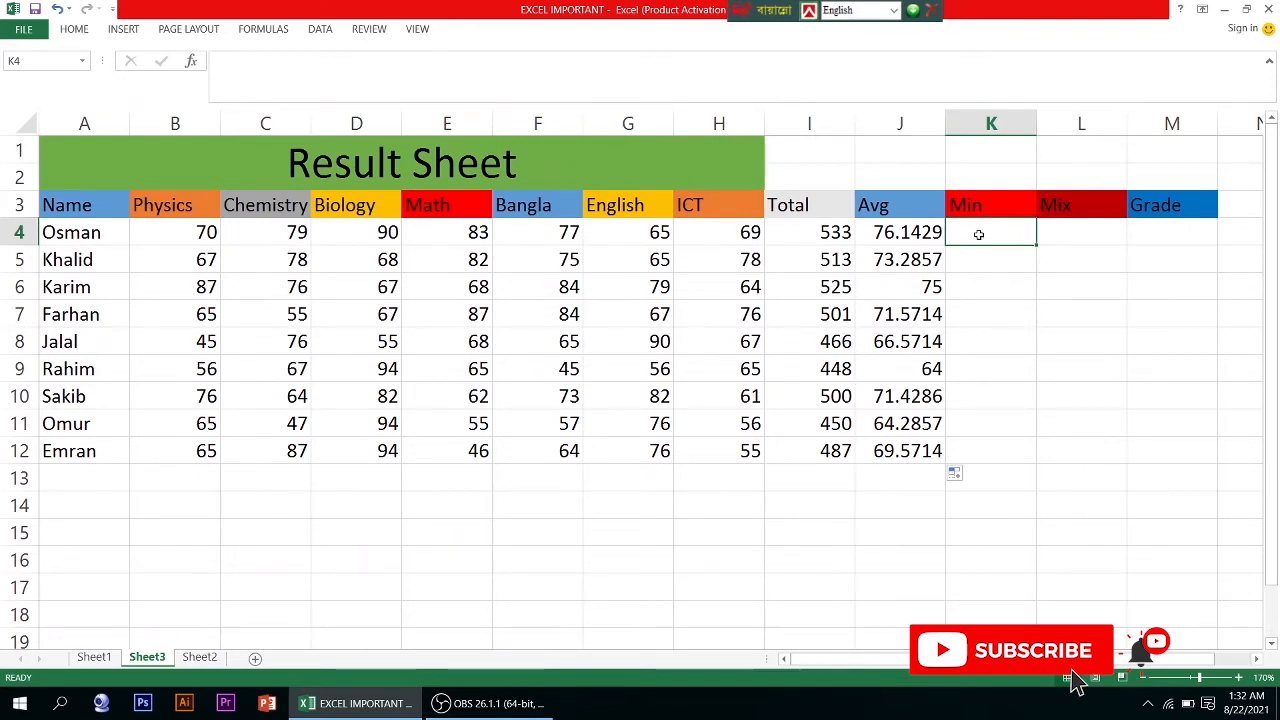
pyautogui.doubleClick(979, 235)
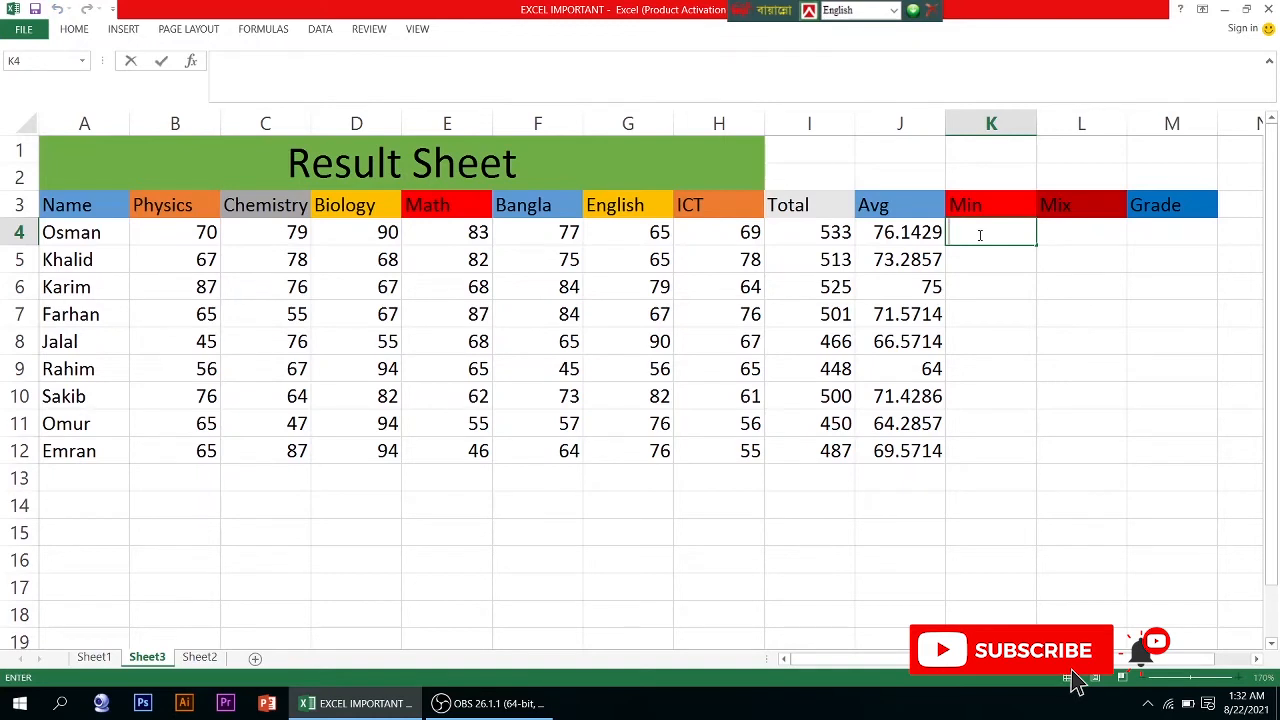
pyautogui.write('=mi')
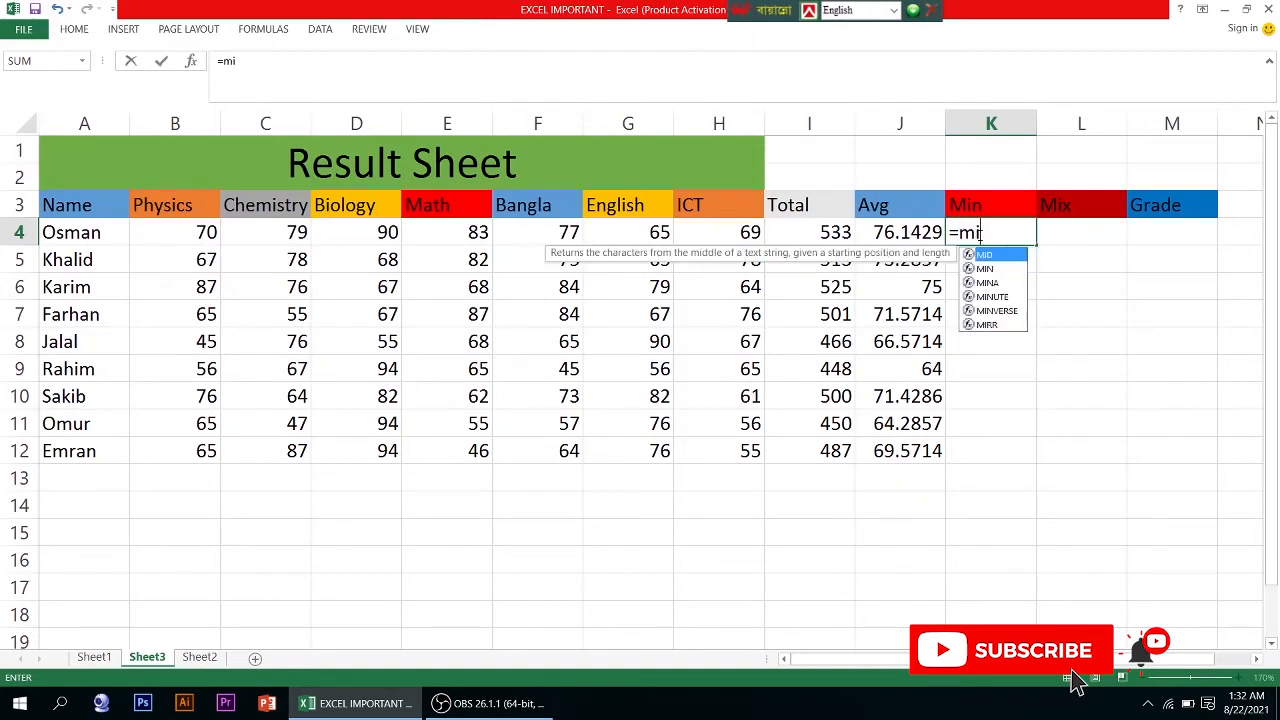
pyautogui.write('n')
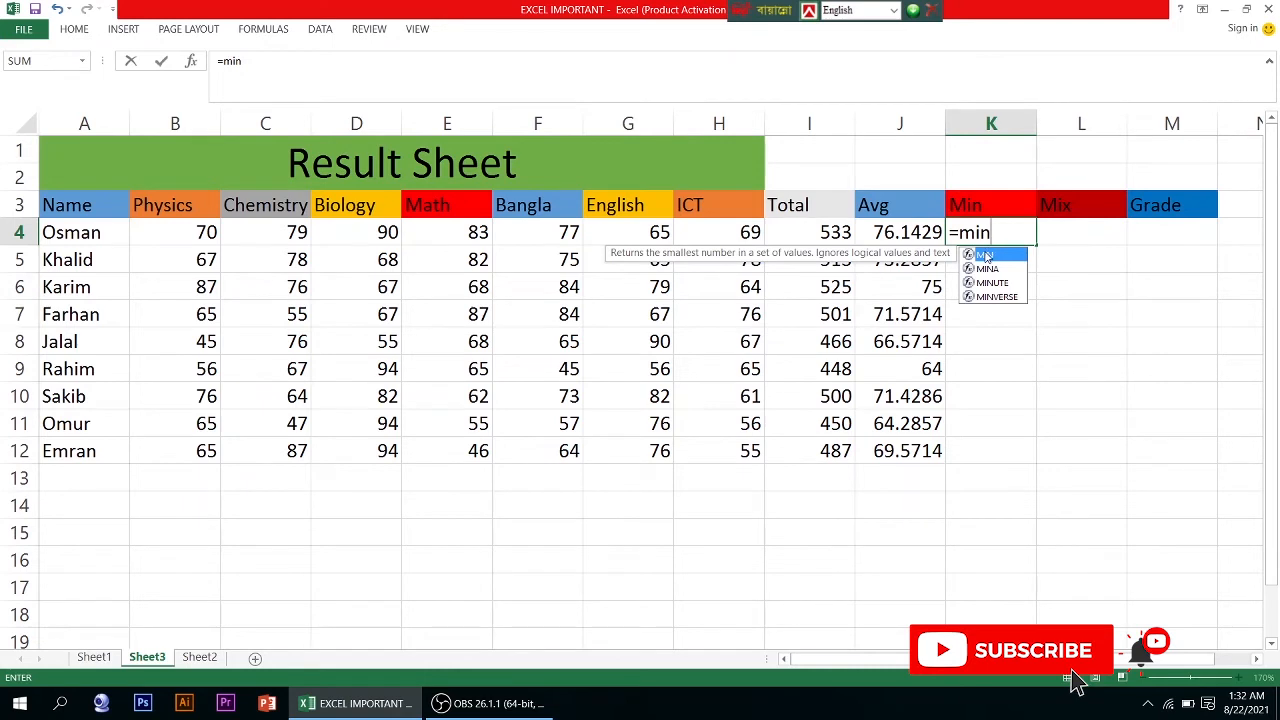
pyautogui.doubleClick(984, 256)
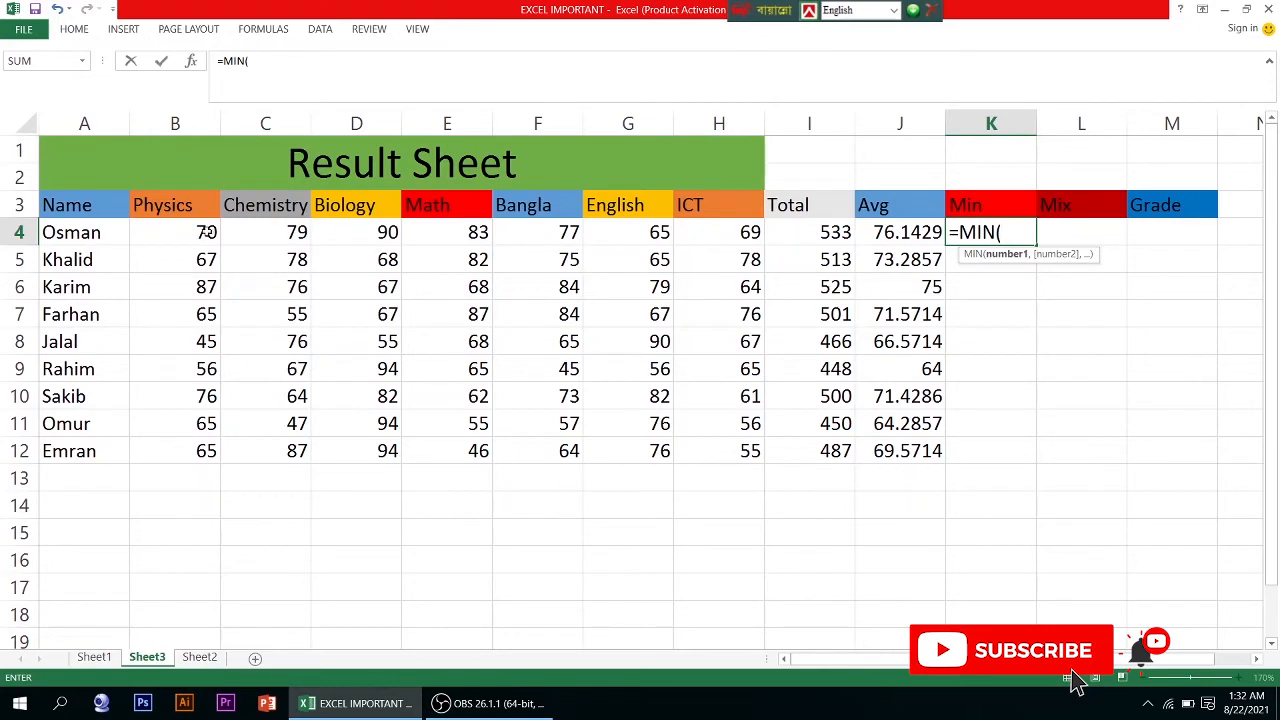
pyautogui.moveTo(205, 232); pyautogui.dragTo(700, 238)
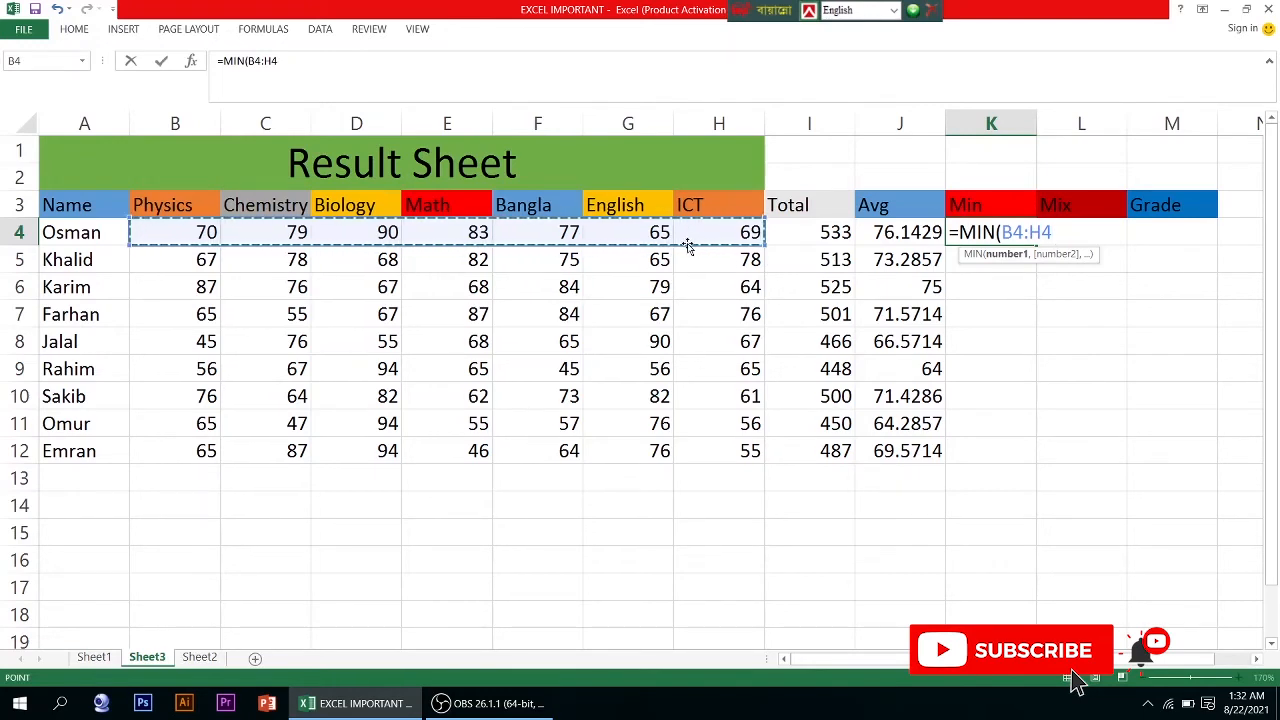
pyautogui.write(')')
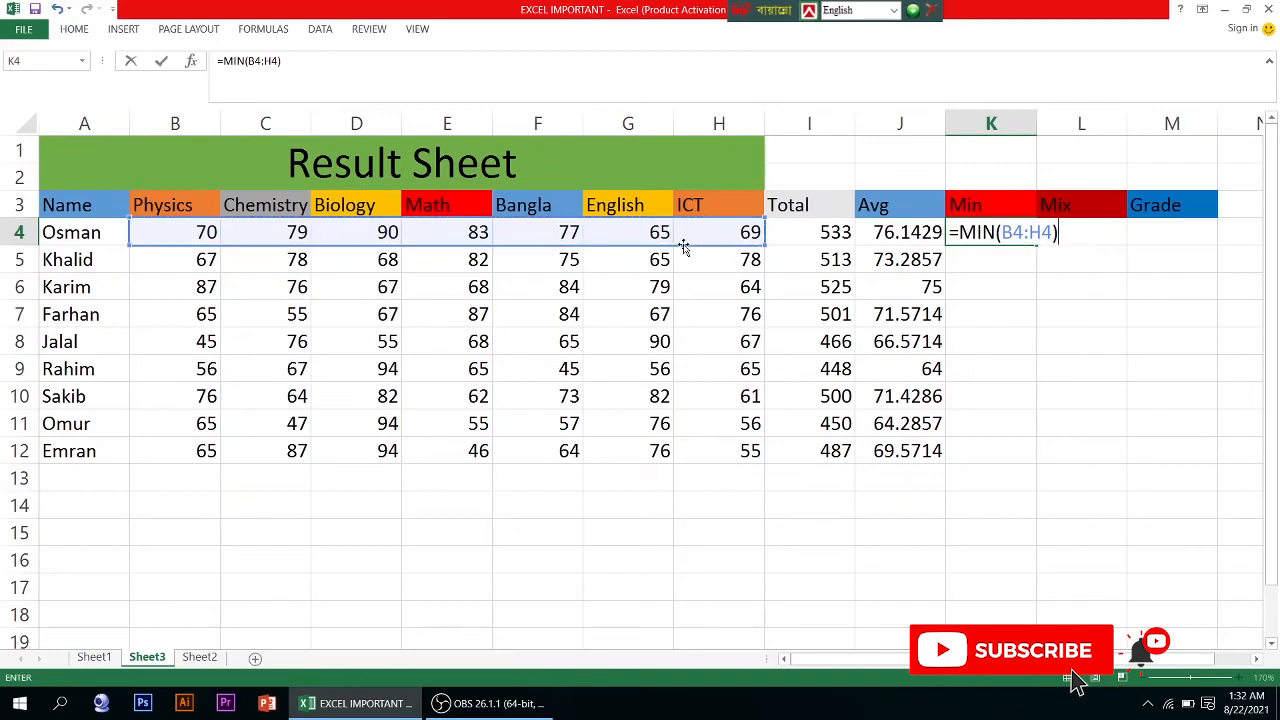
pyautogui.press('Return')
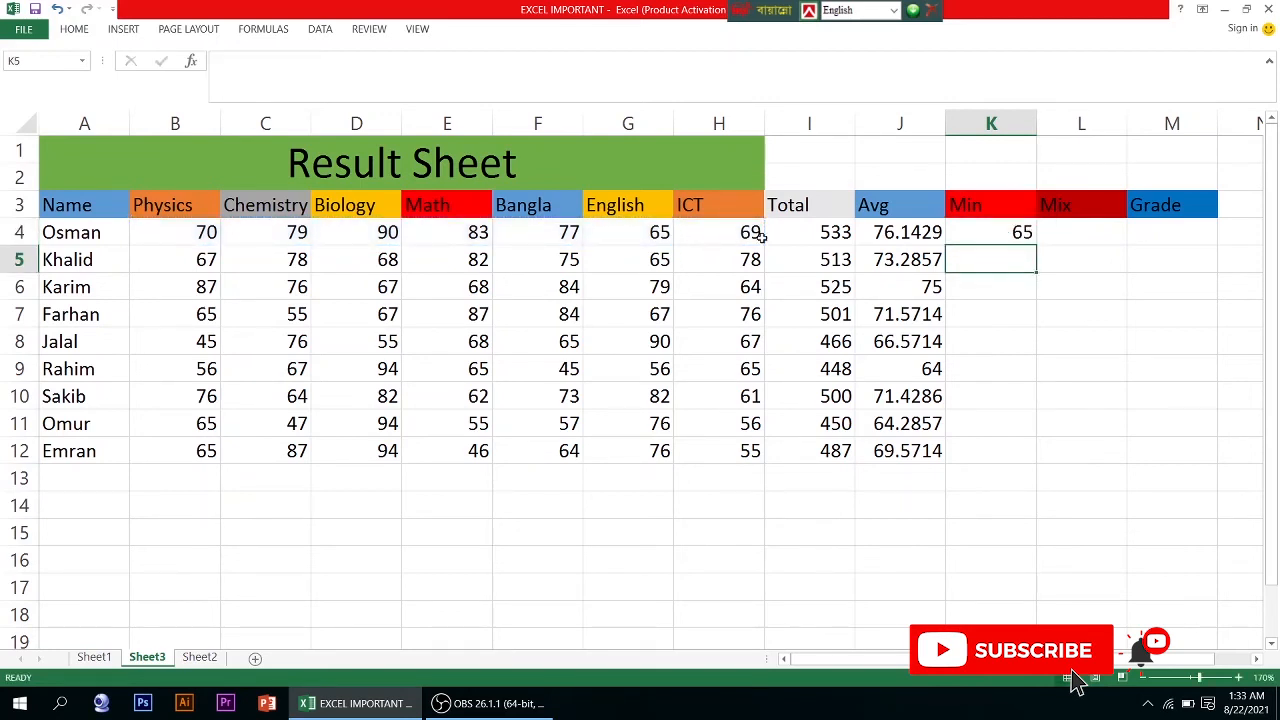
# Fill the MIN formula from K4 down to K12 and check the copied formula in K5.
pyautogui.click(971, 234)
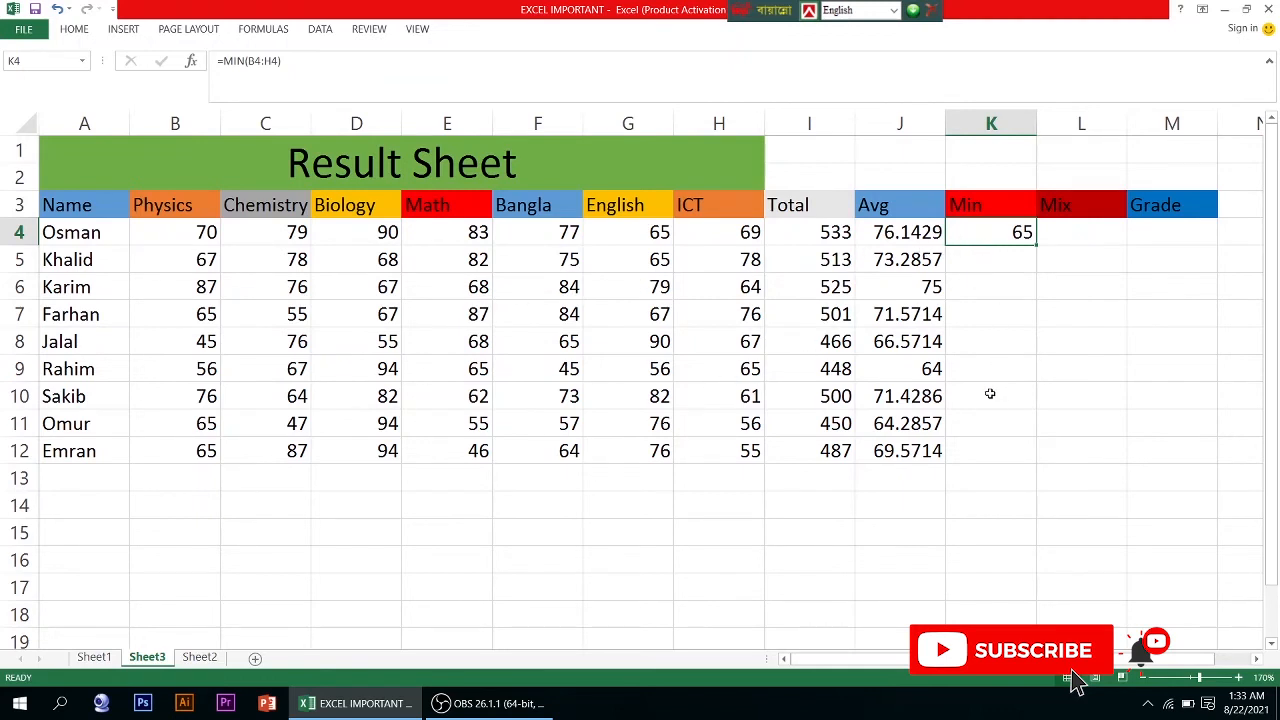
pyautogui.doubleClick(1037, 244)
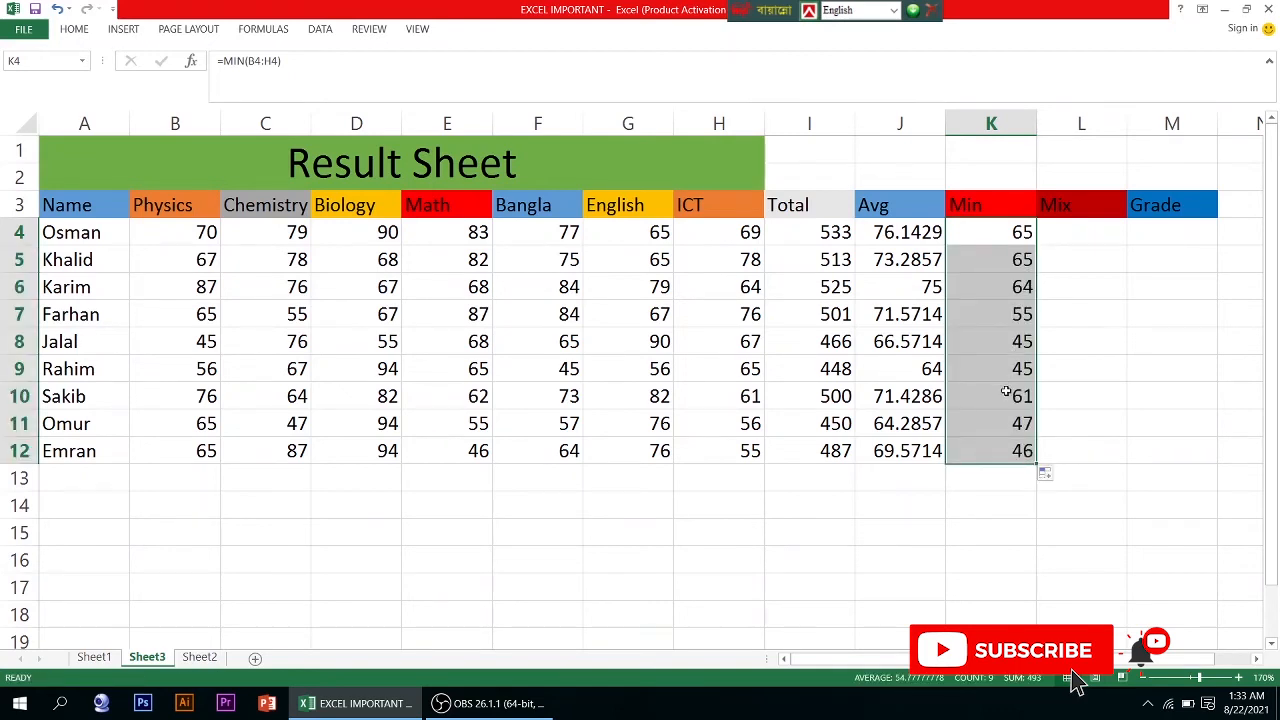
pyautogui.click(984, 262)
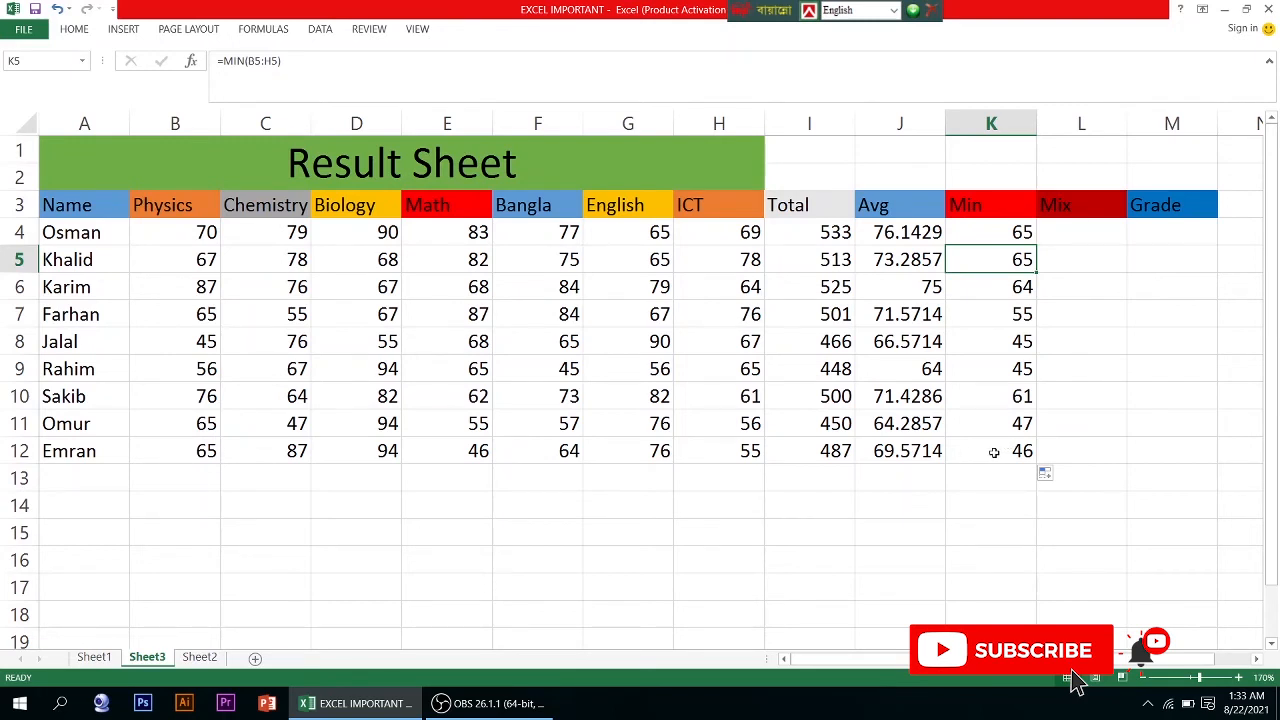
# Enter the formula =MAX(B4:H4) in cell L4 to find the first student's highest mark.
pyautogui.click(1075, 232)
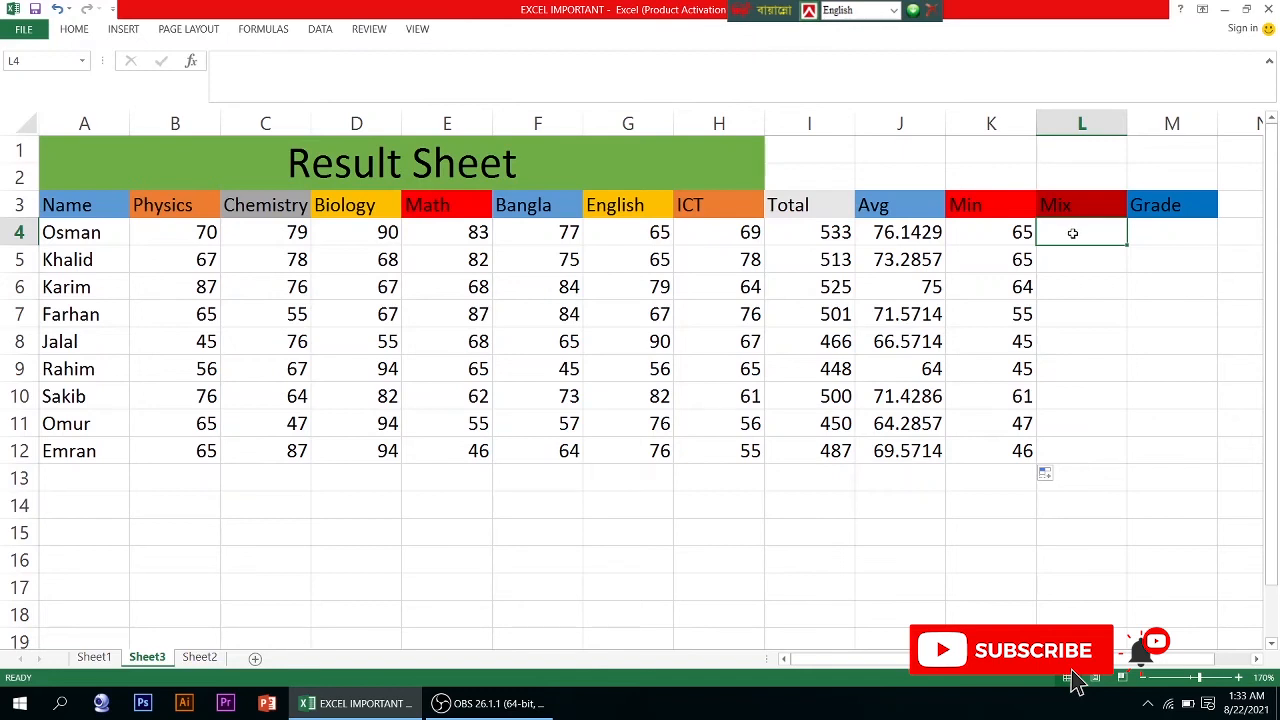
pyautogui.doubleClick(1074, 234)
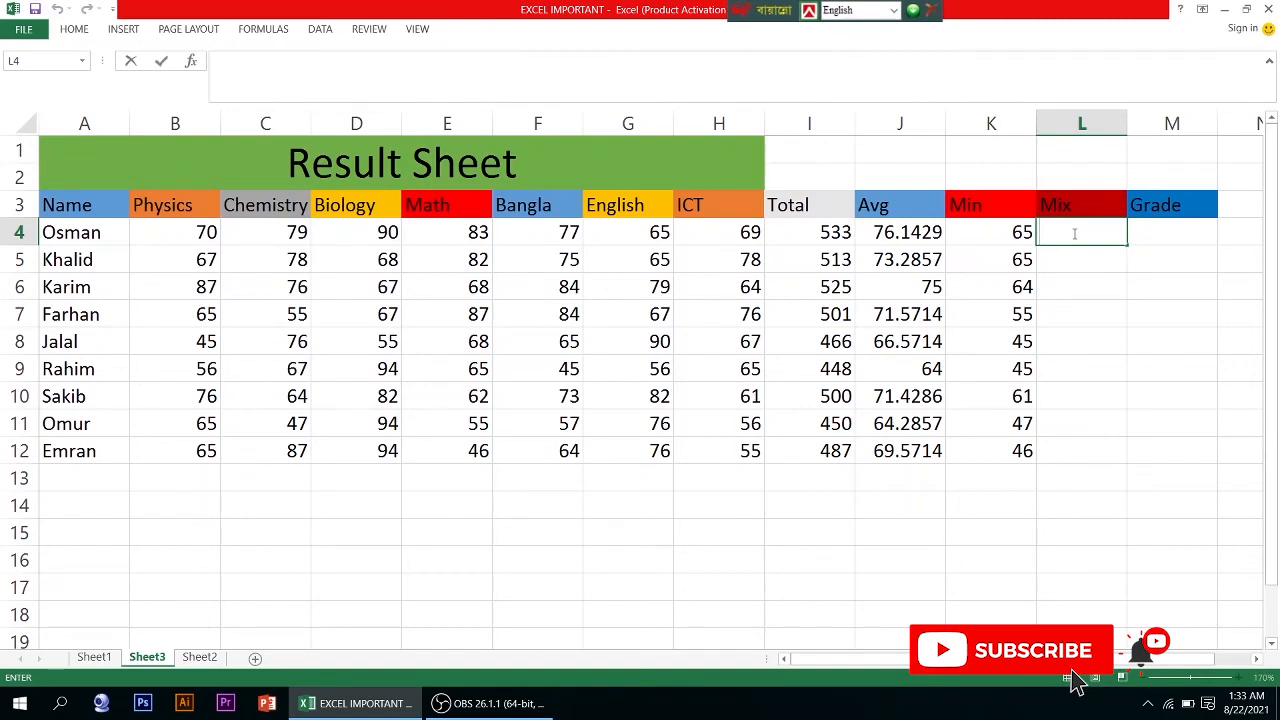
pyautogui.write('=')
pyautogui.write('=')
pyautogui.write('m')
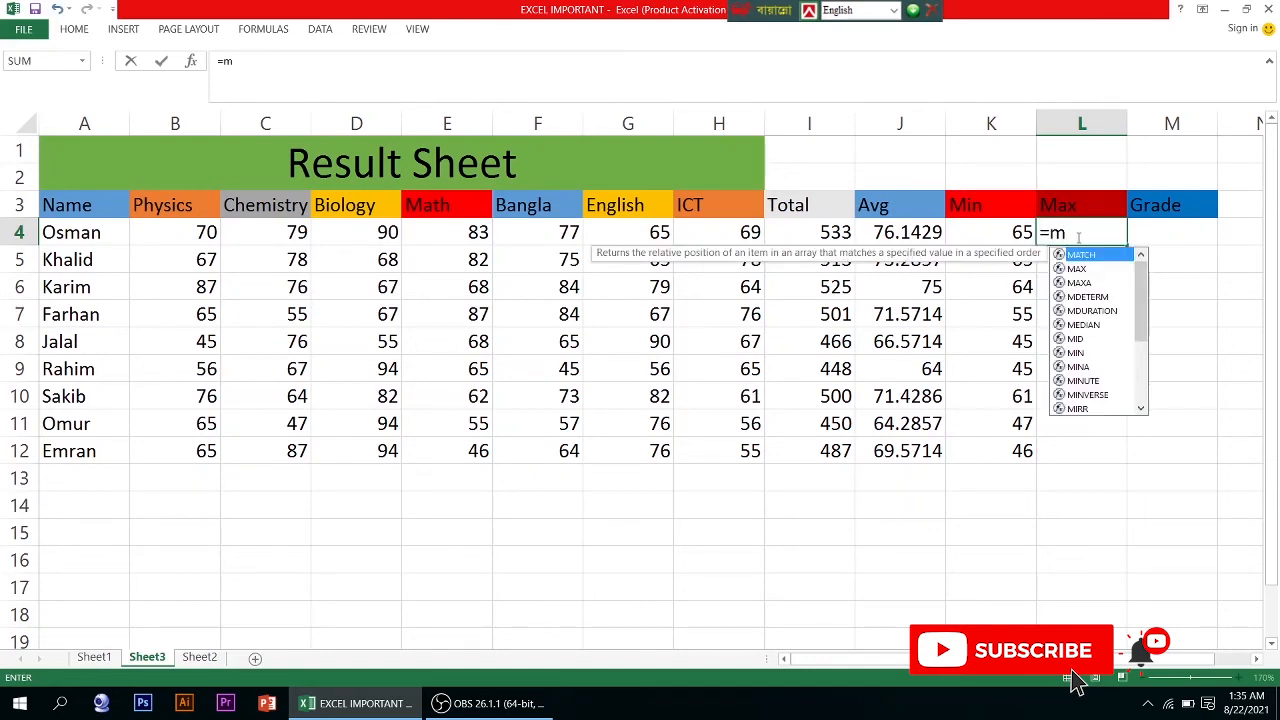
pyautogui.click(1088, 269)
pyautogui.doubleClick(1088, 269)
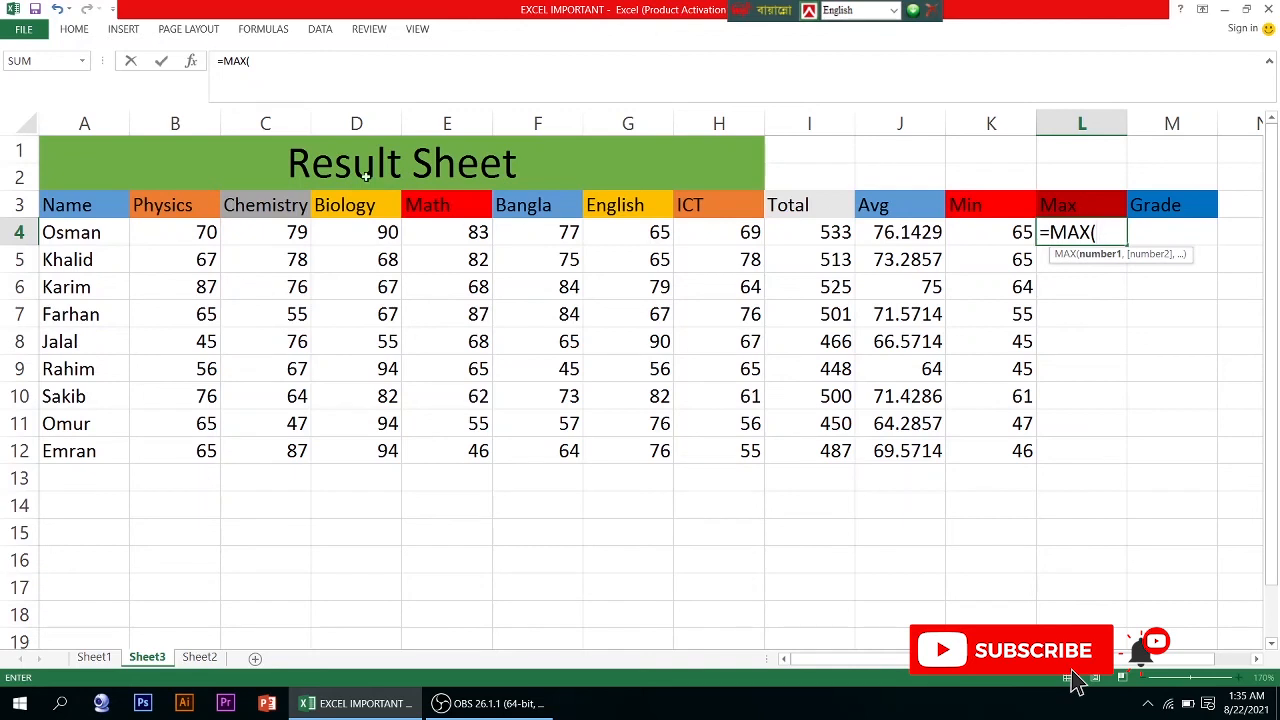
pyautogui.click(213, 232)
pyautogui.moveTo(213, 232); pyautogui.dragTo(704, 236)
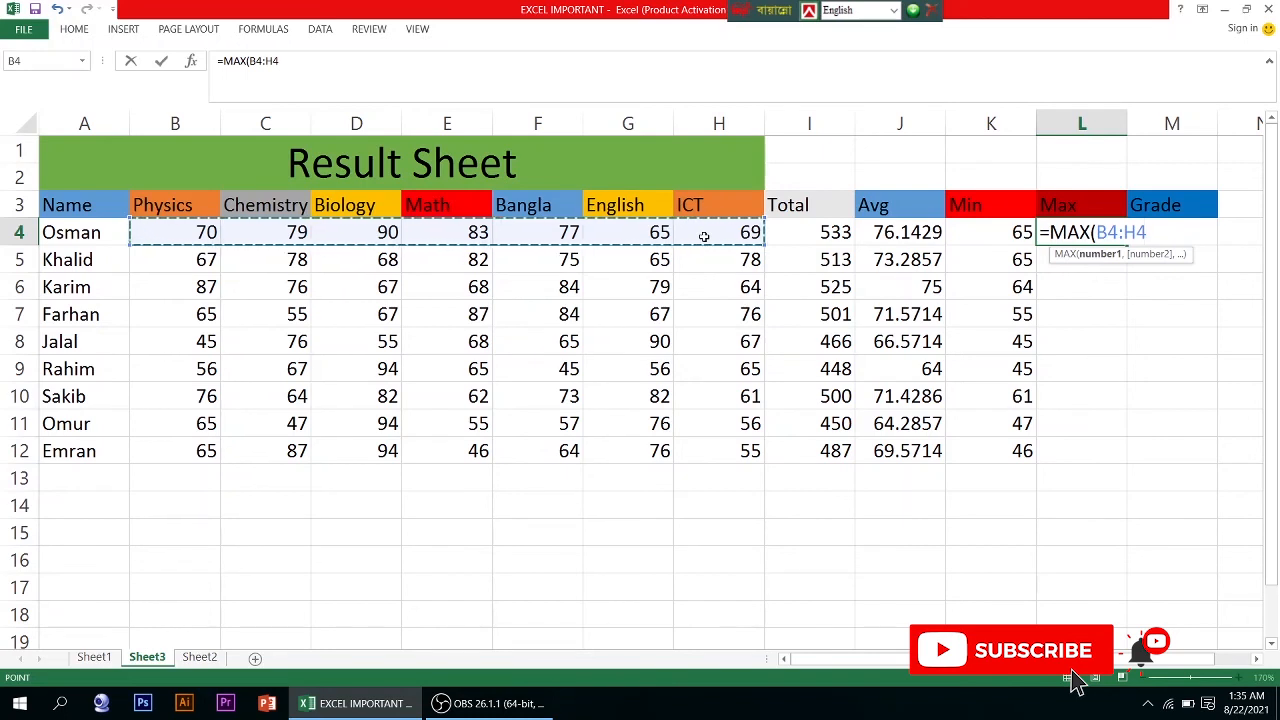
pyautogui.write(')')
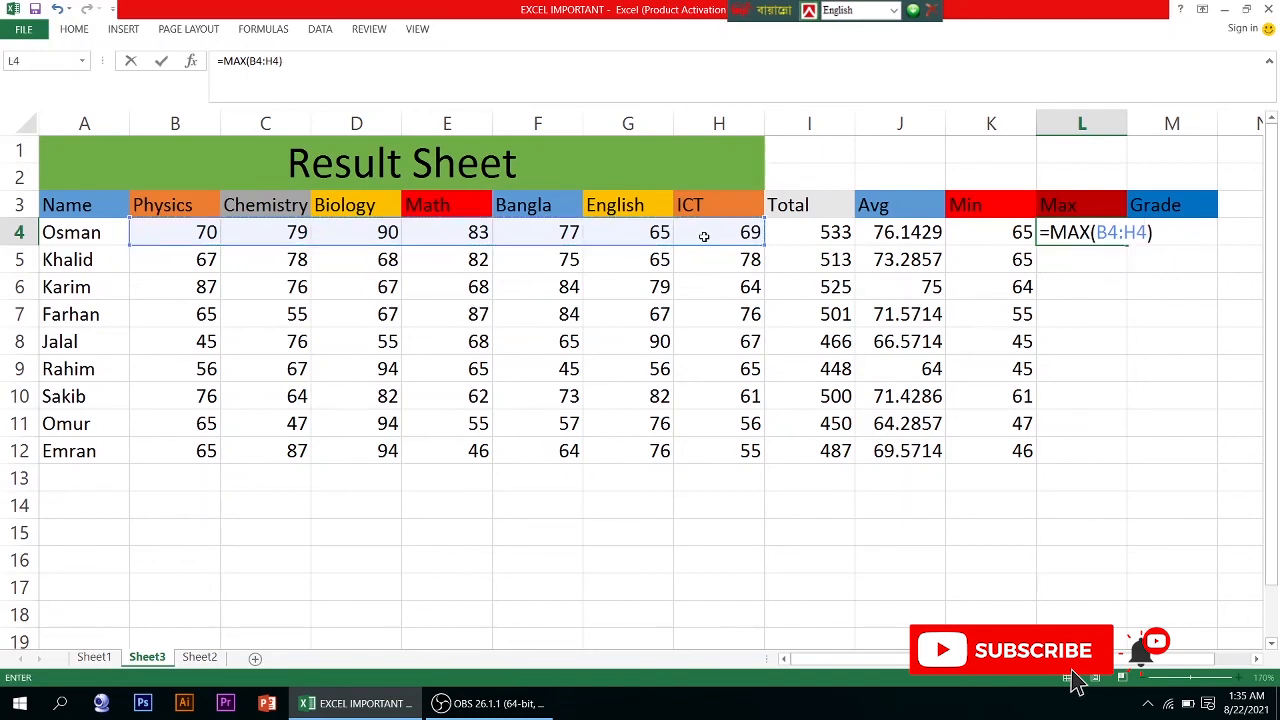
pyautogui.press('Return')
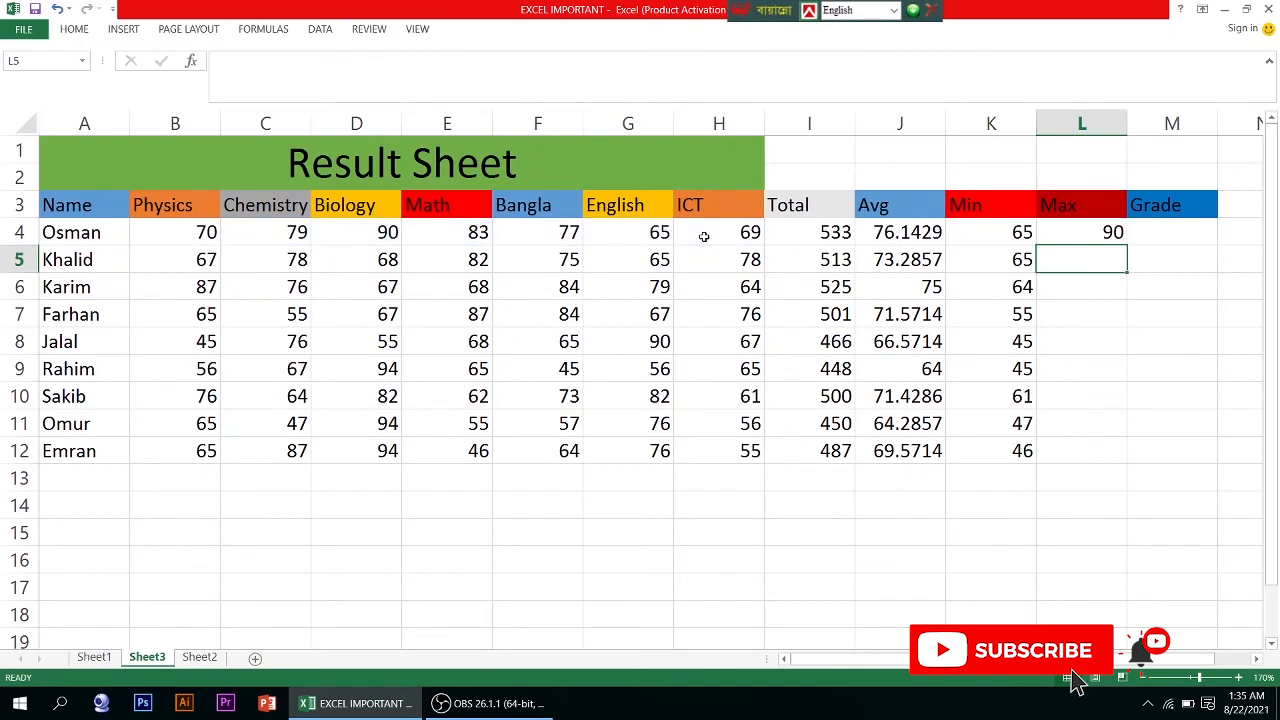
# Fill the MAX formula from L4 down to L12 and check the copied formulas in K10 and L12.
pyautogui.click(1077, 233)
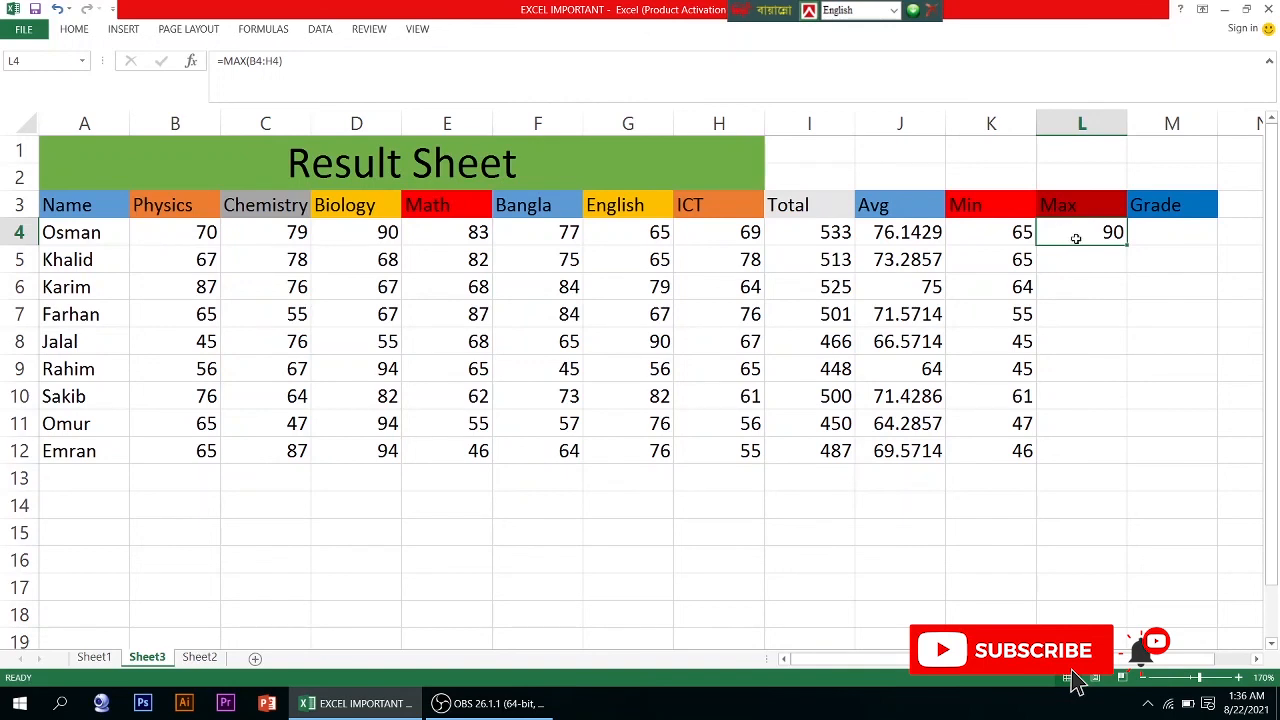
pyautogui.doubleClick(1127, 244)
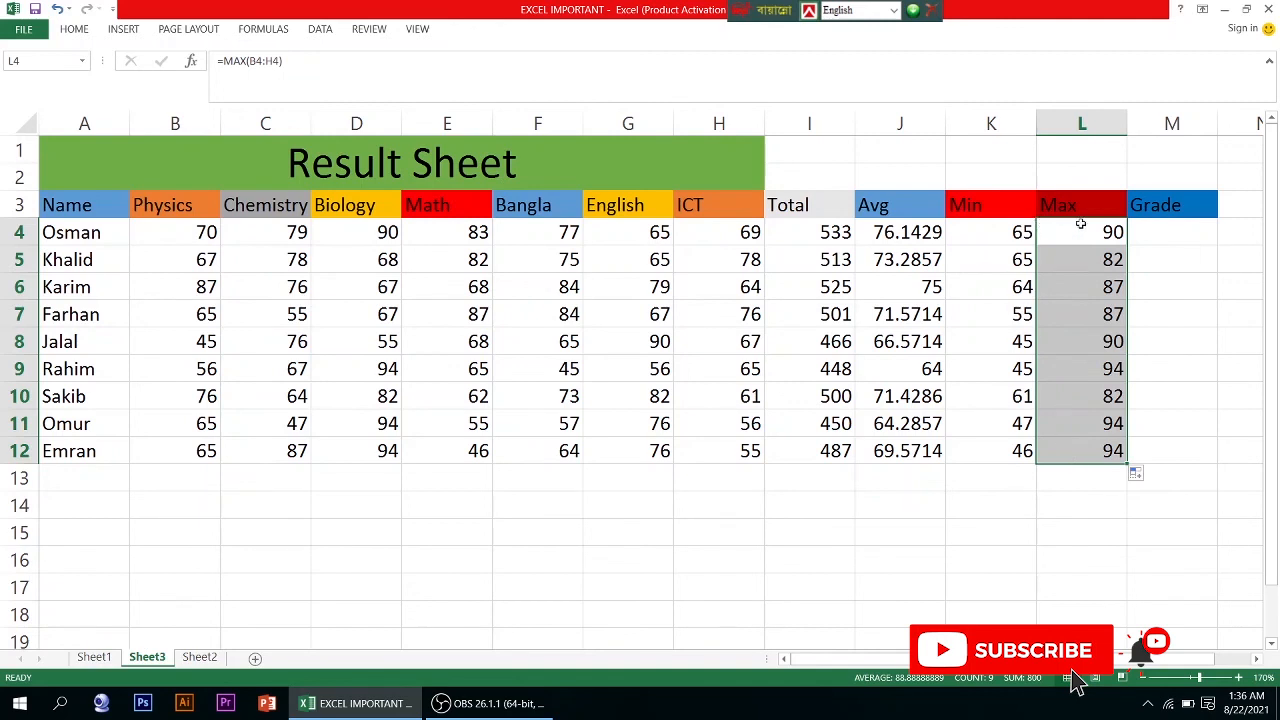
pyautogui.click(1000, 403)
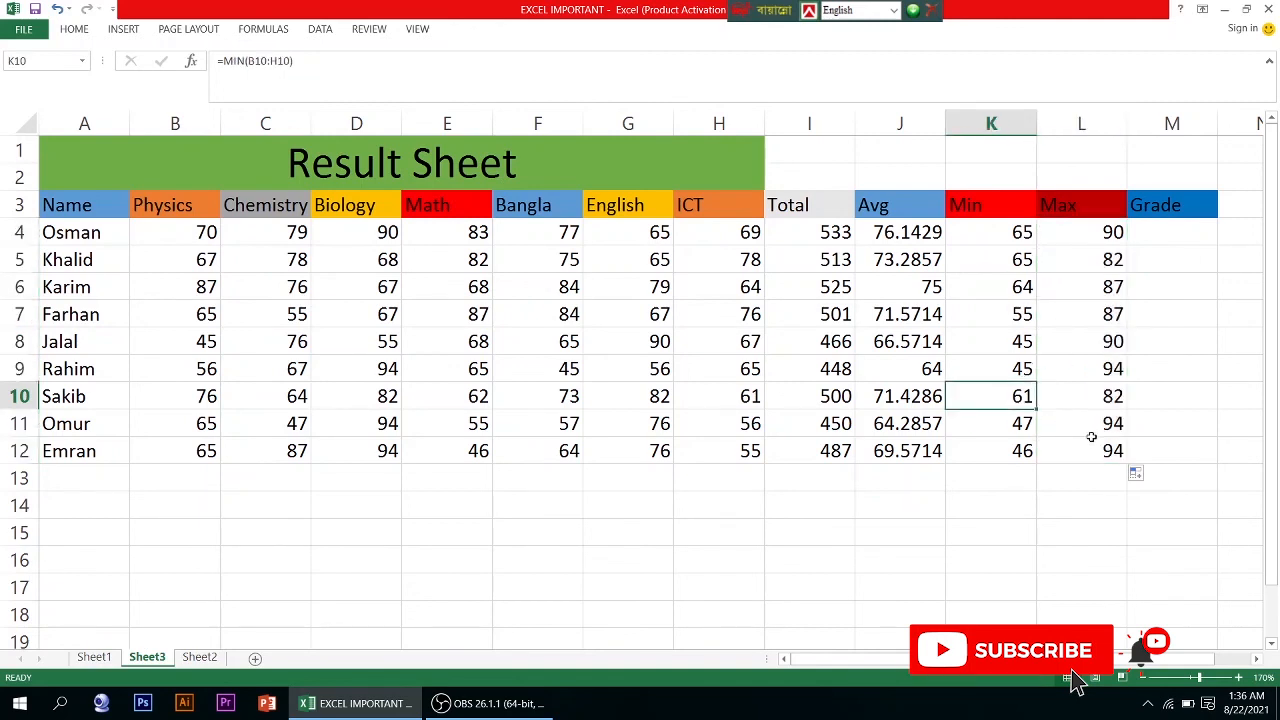
pyautogui.click(1092, 441)
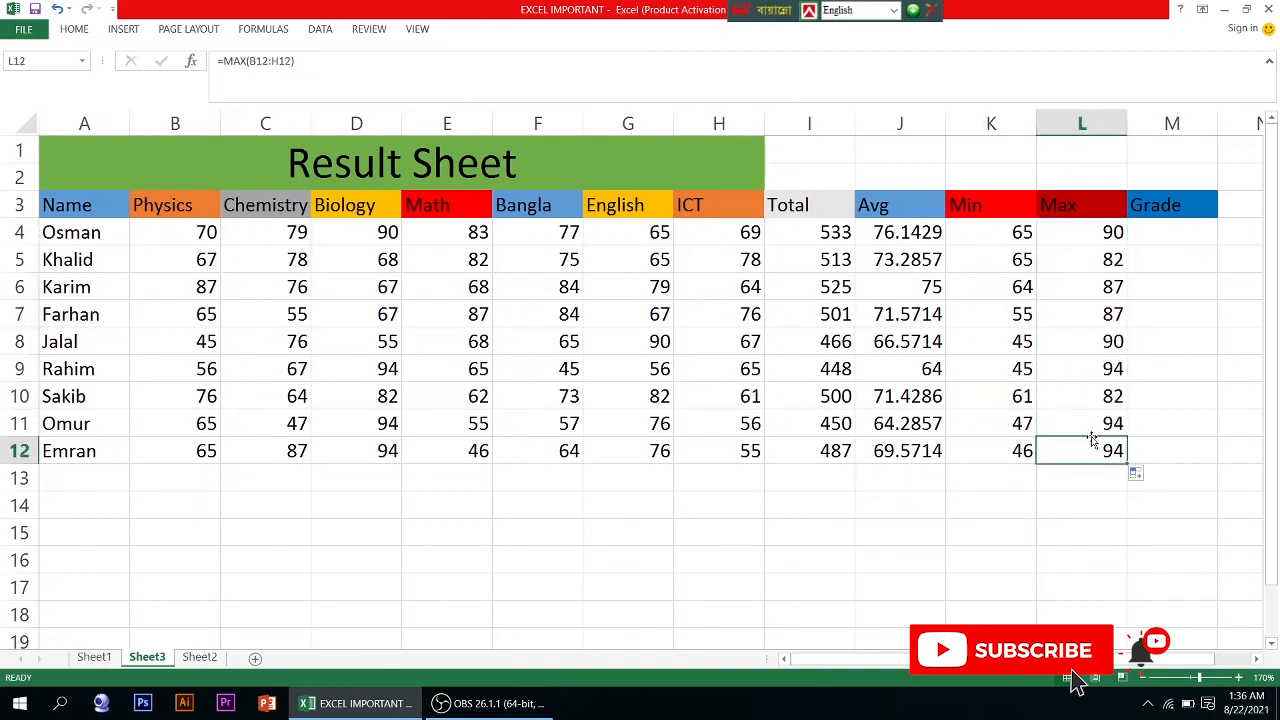
pyautogui.scroll(-1, 1092, 441)
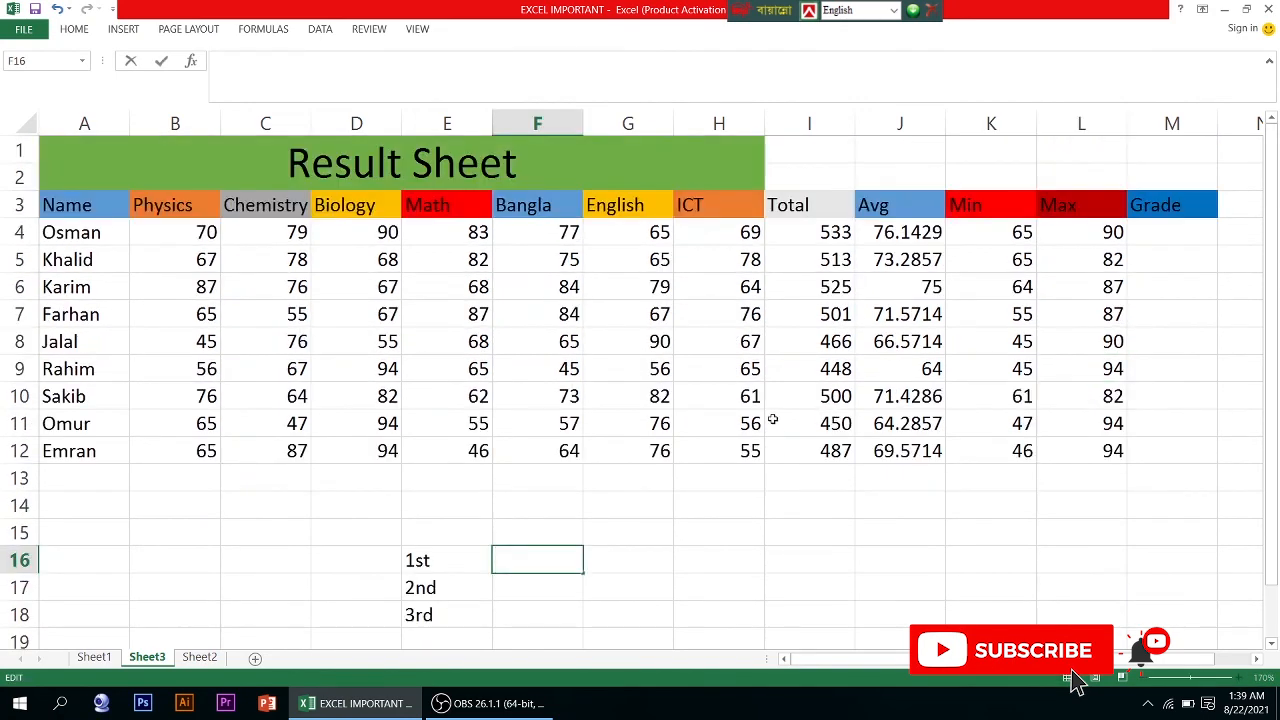